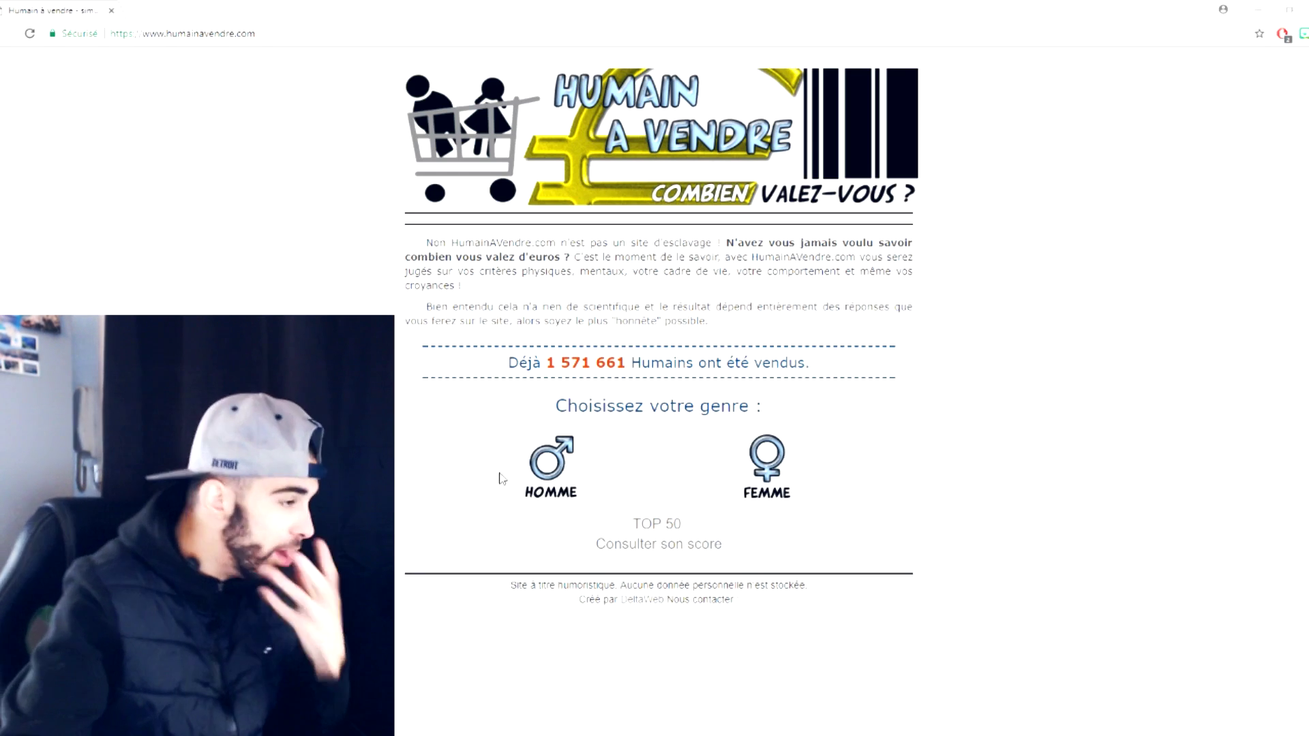
Open the questionnaire for men (Homme) and enter the first name in the identity section.
click(534, 471)
scroll(731, 454, down, 1)
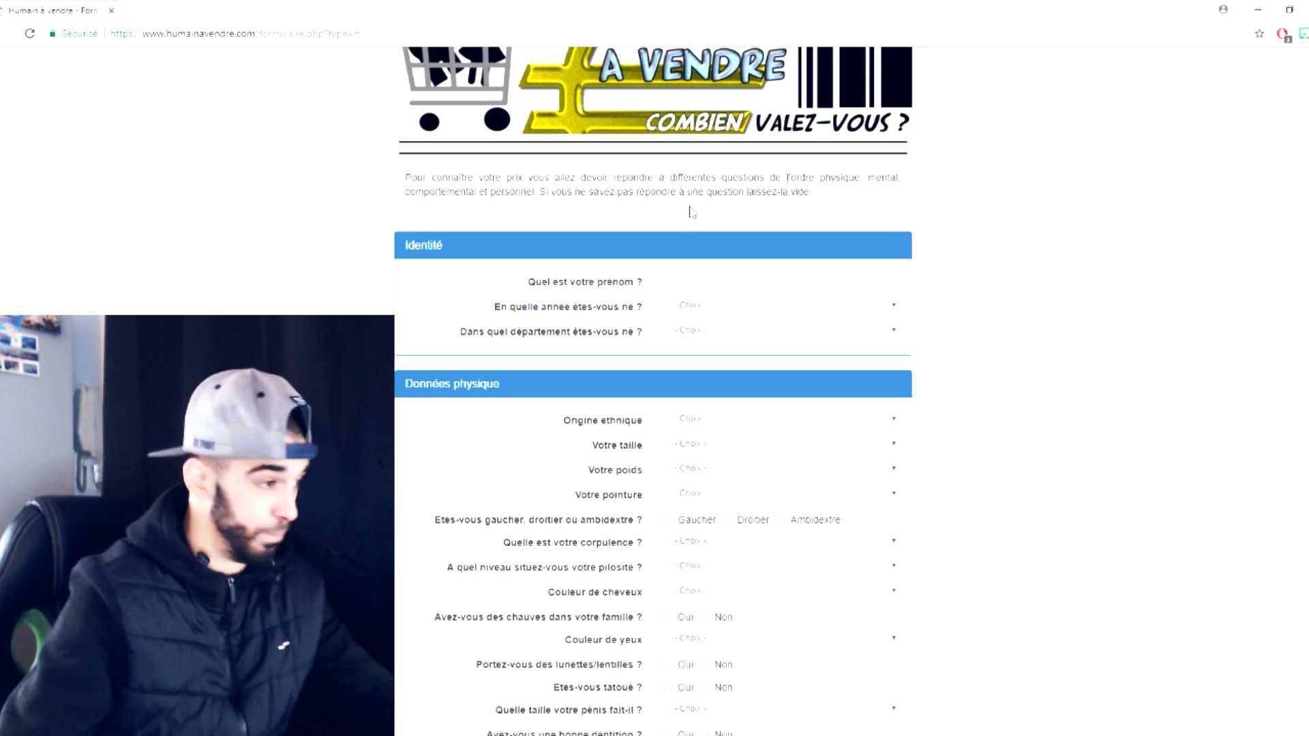
click(680, 281)
text(do)
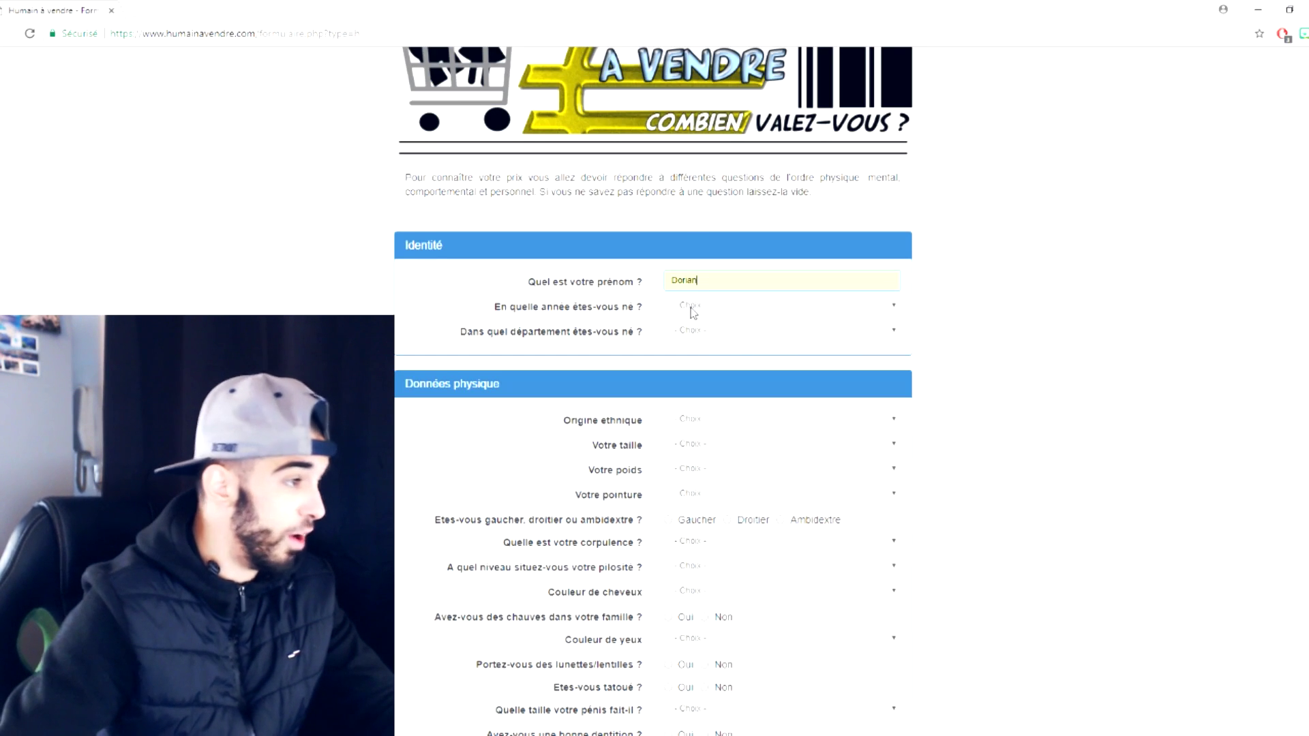
Choose the year of birth in the identity section.
click(690, 308)
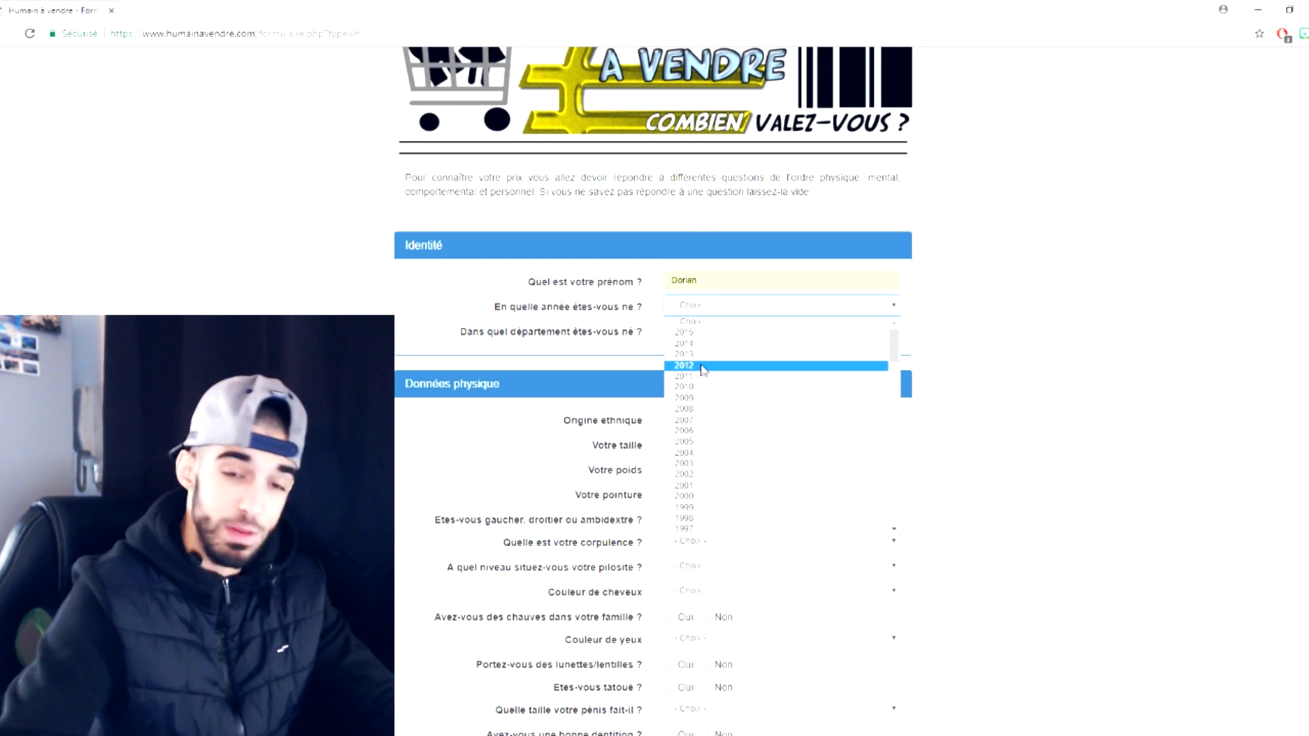
scroll(711, 372, down, 9)
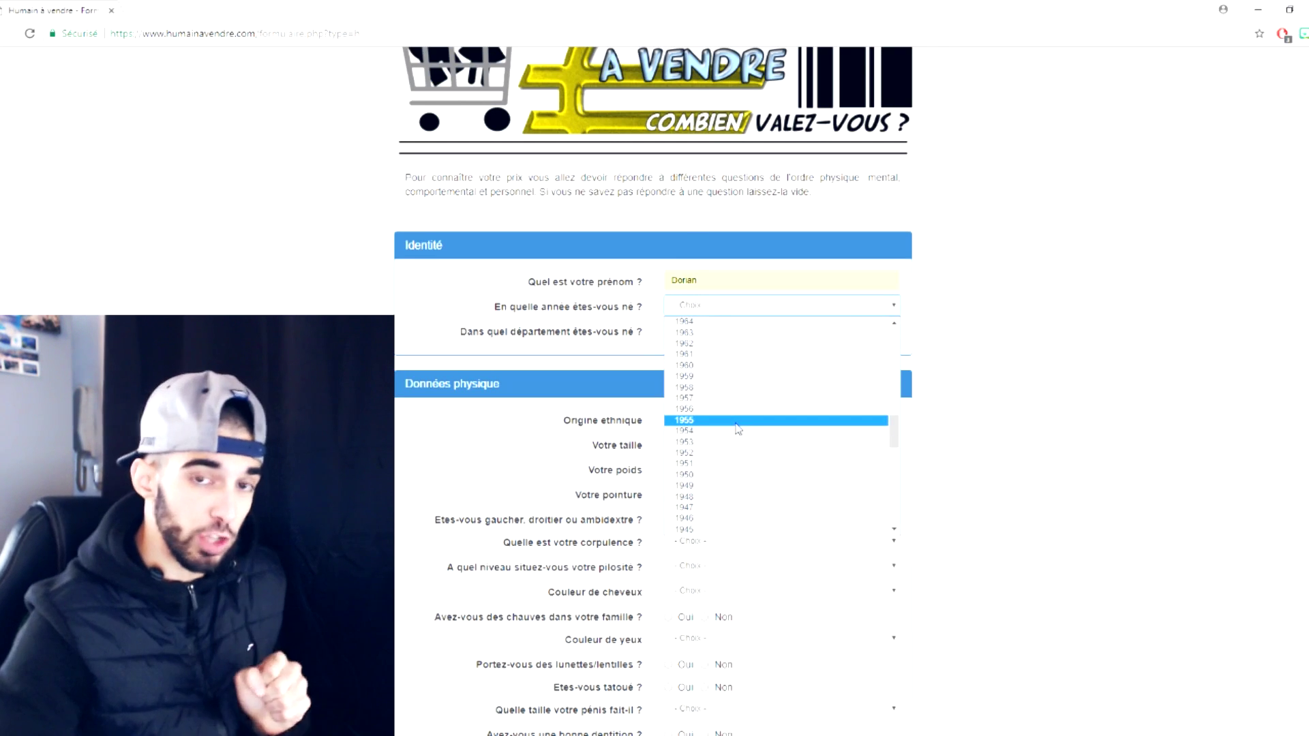
scroll(736, 422, down, 8)
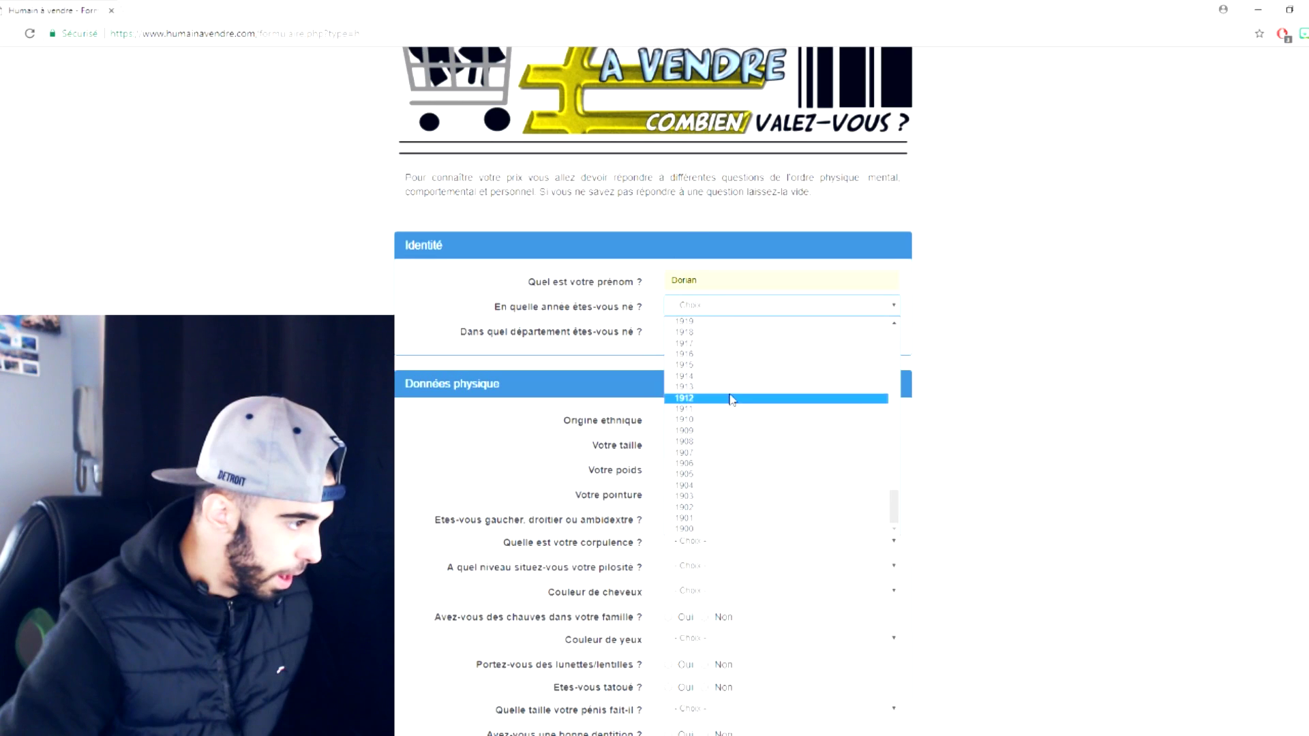
scroll(730, 398, up, 7)
scroll(728, 396, up, 7)
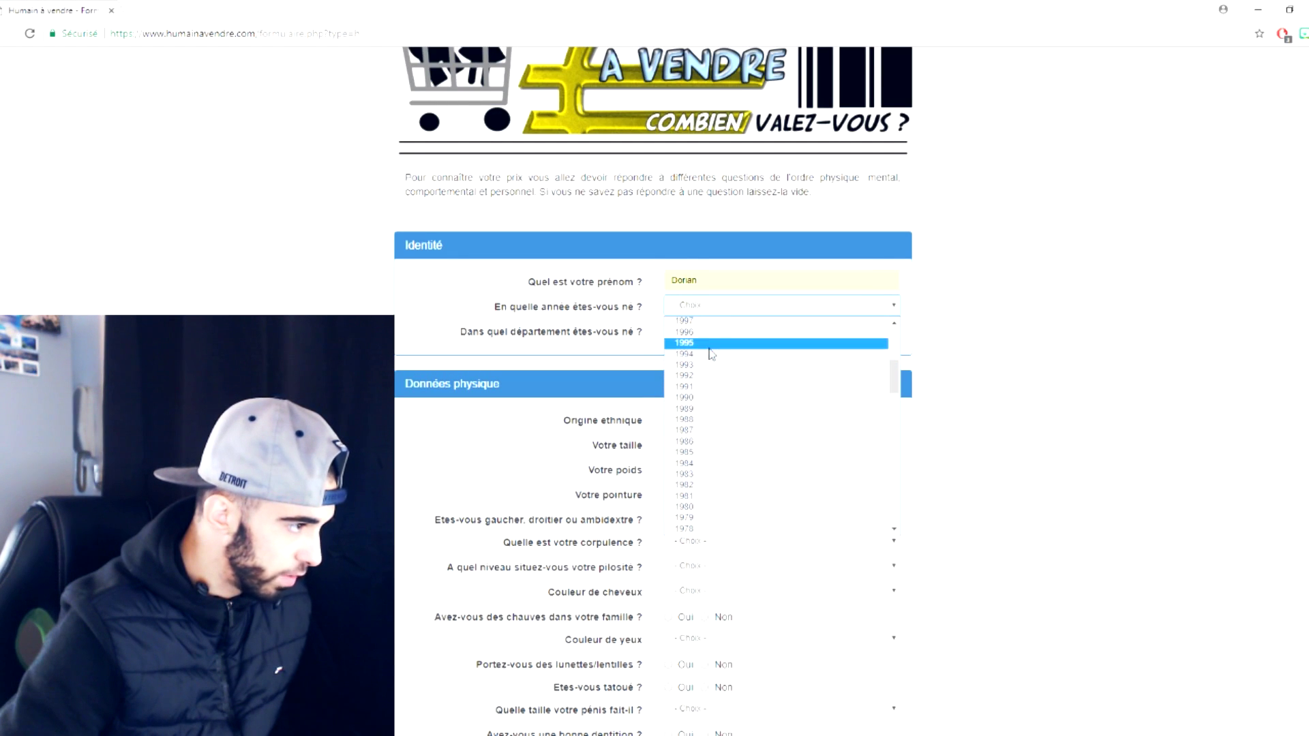
click(712, 354)
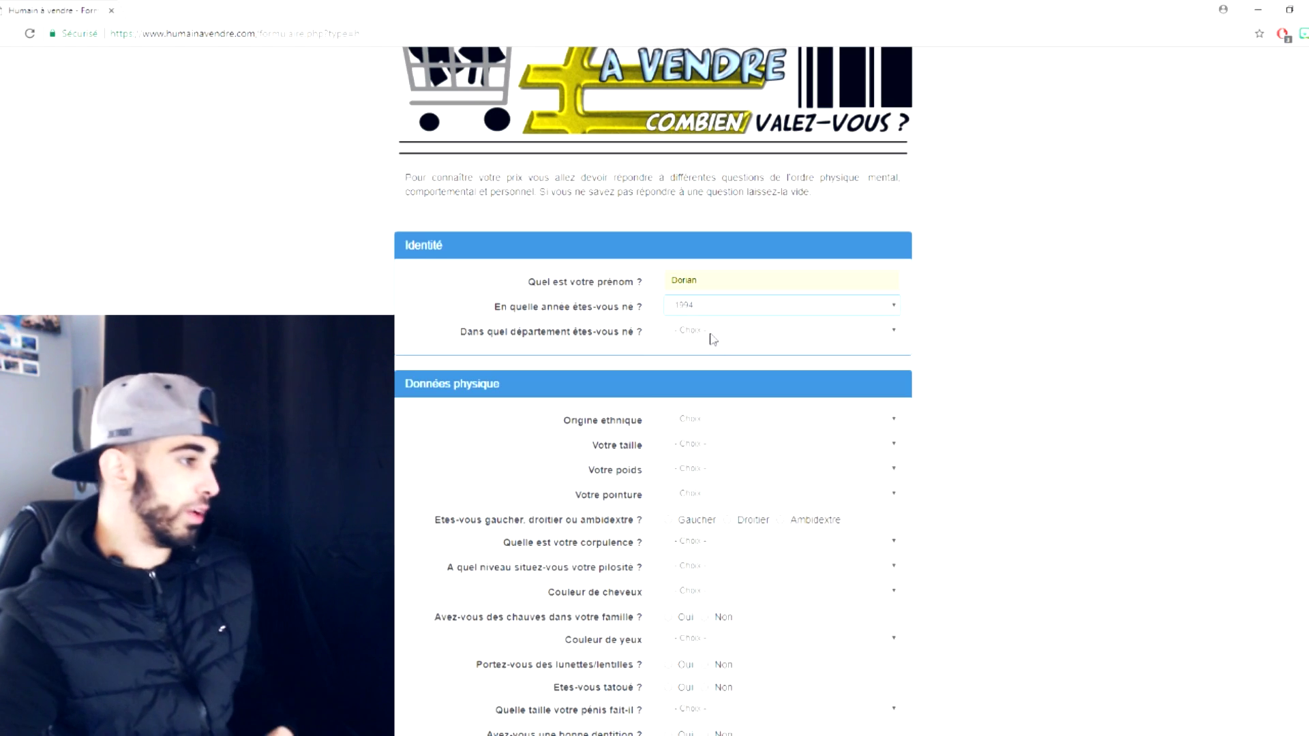
Set the department of birth to 38 Isère.
click(713, 335)
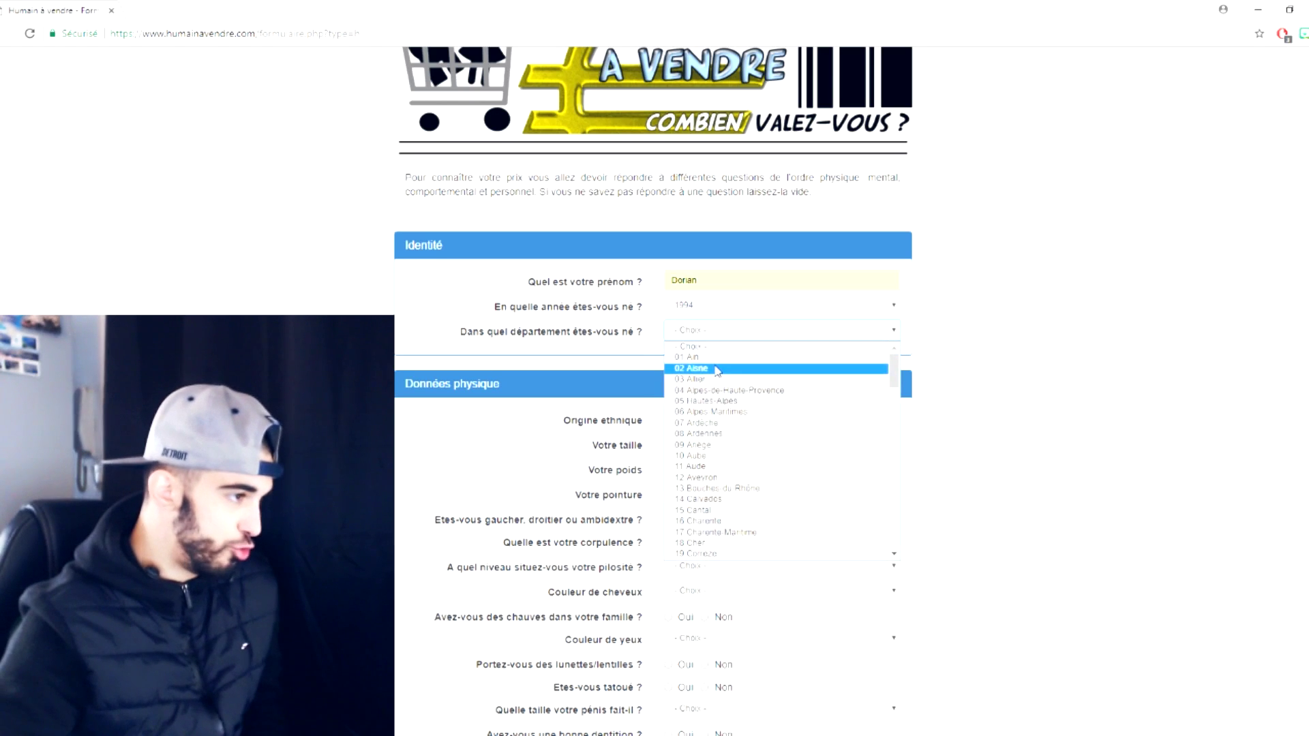
scroll(732, 446, down, 4)
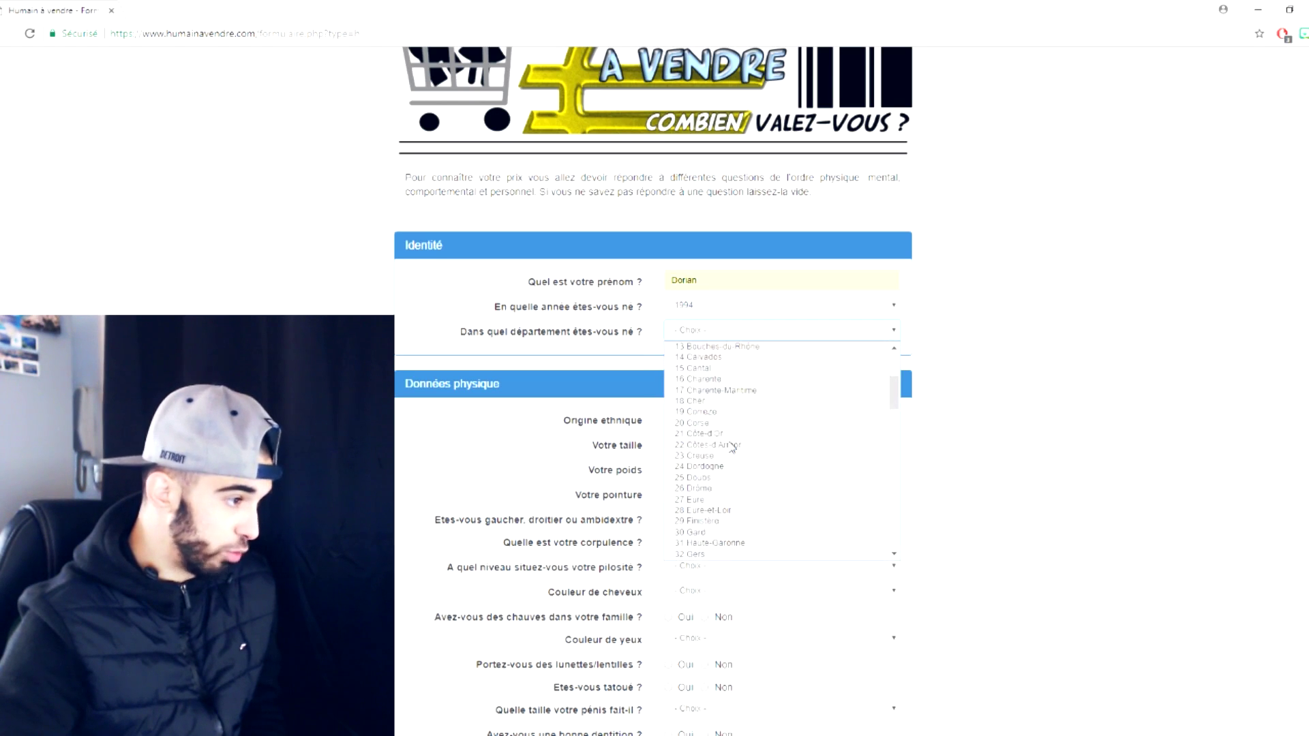
scroll(726, 446, down, 4)
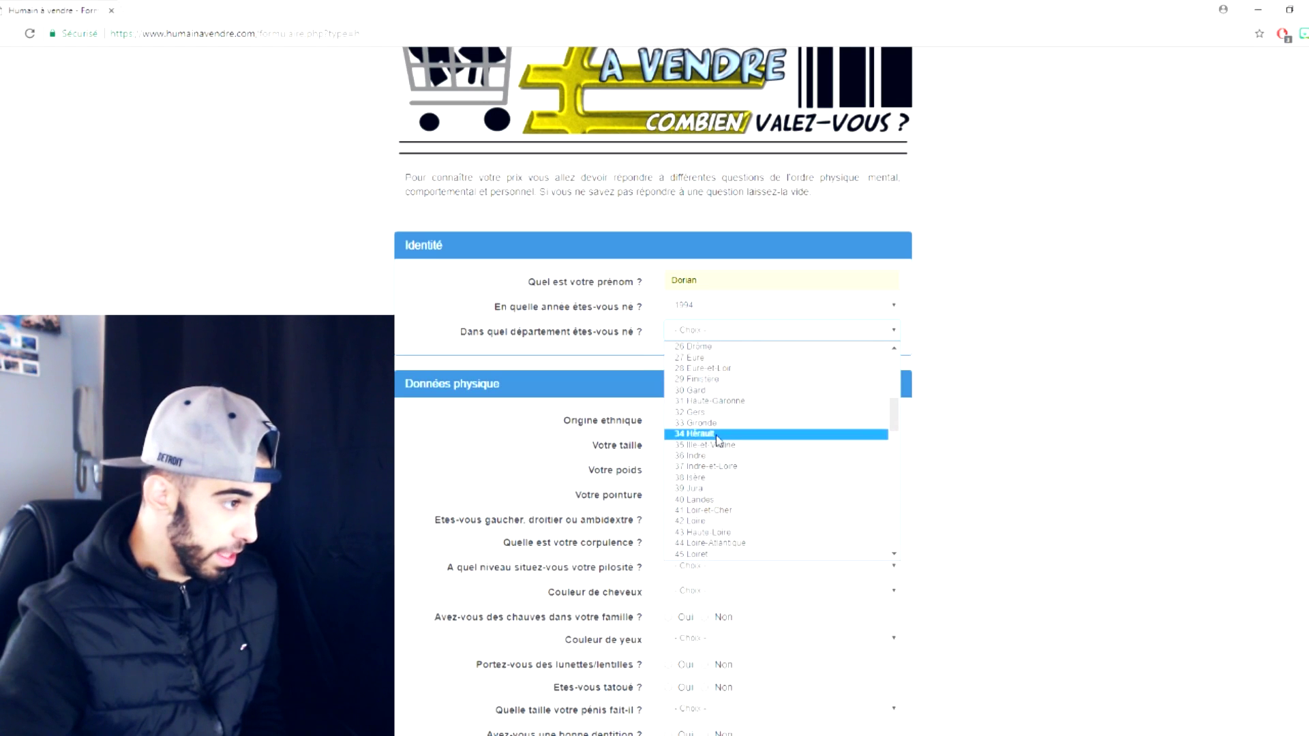
click(729, 478)
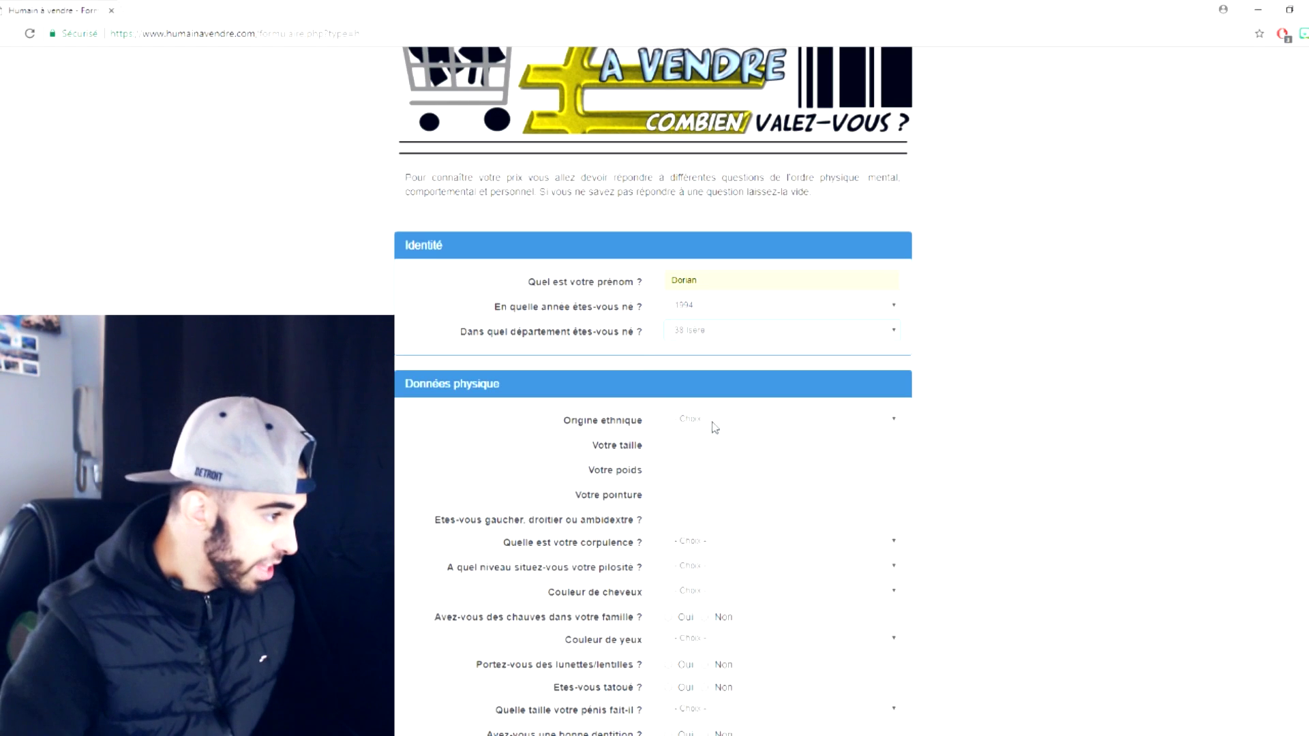
Set the ethnic origin to Autre and the height to 1m80 in the physical data section.
click(714, 426)
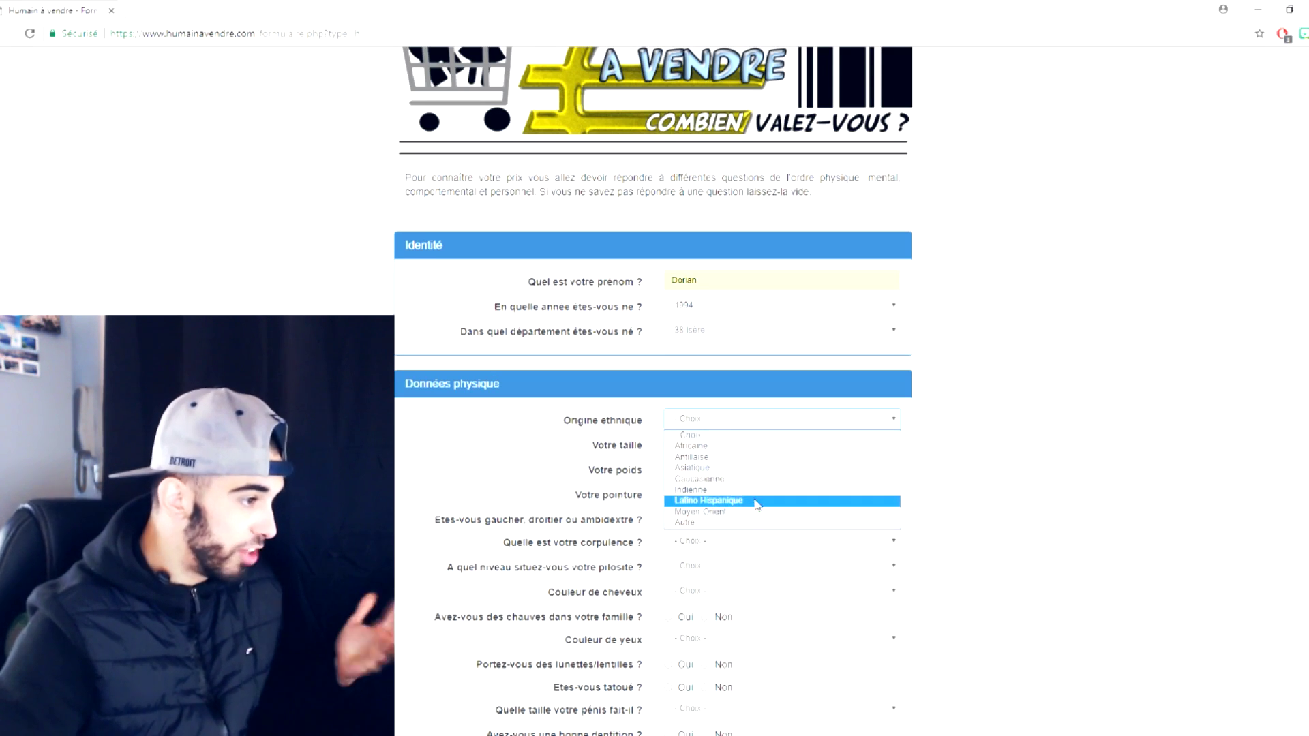
click(752, 523)
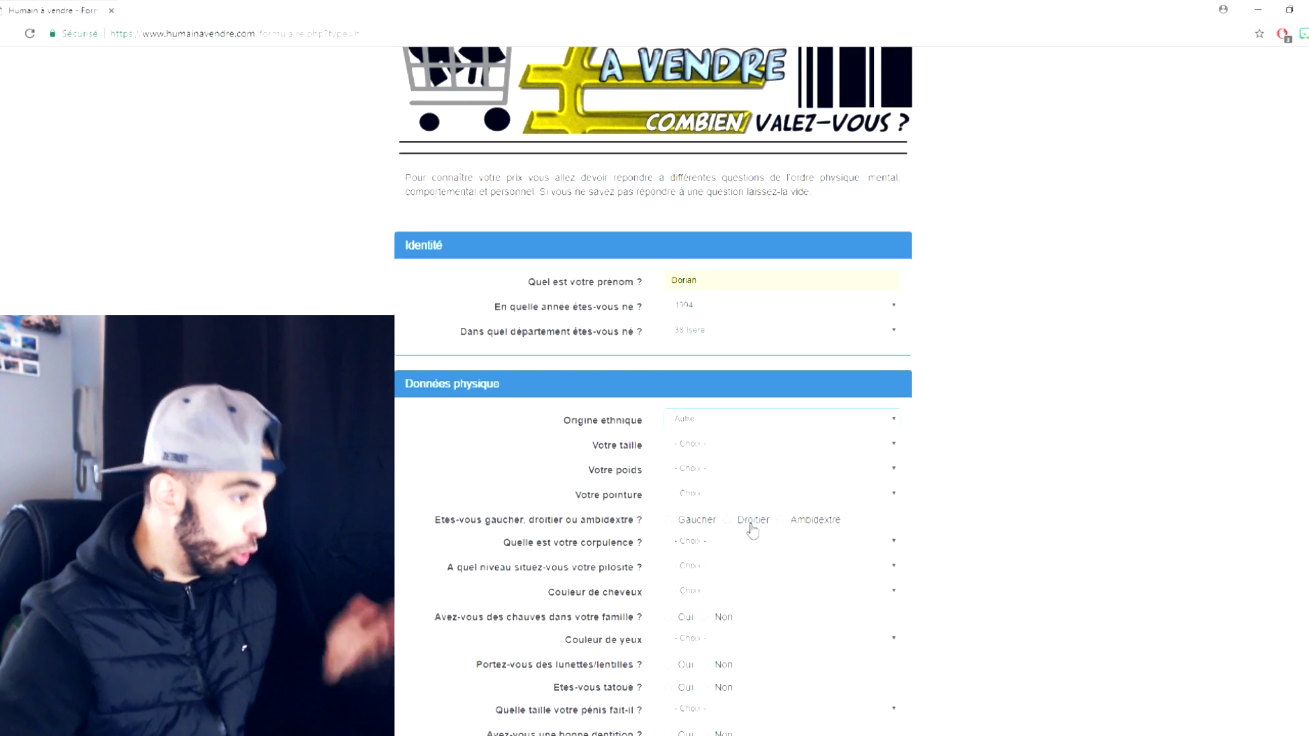
click(730, 449)
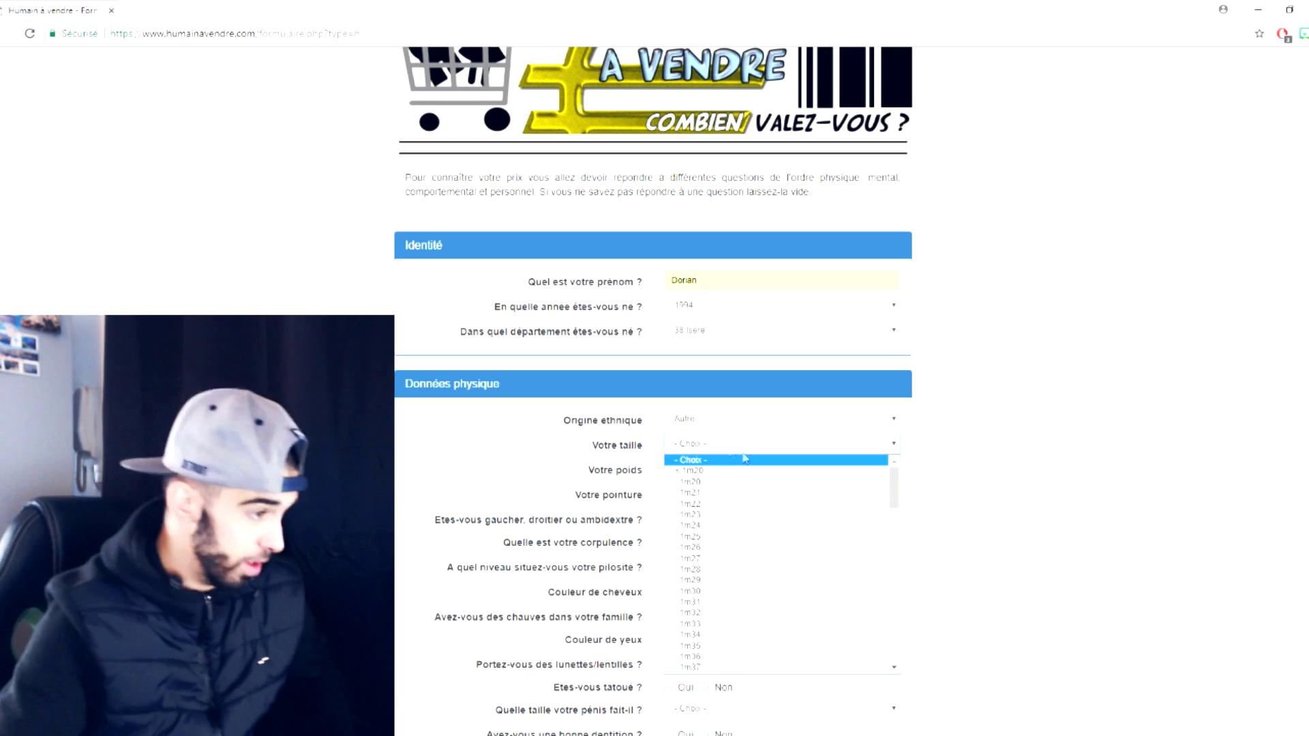
scroll(769, 580, down, 4)
scroll(769, 580, down, 5)
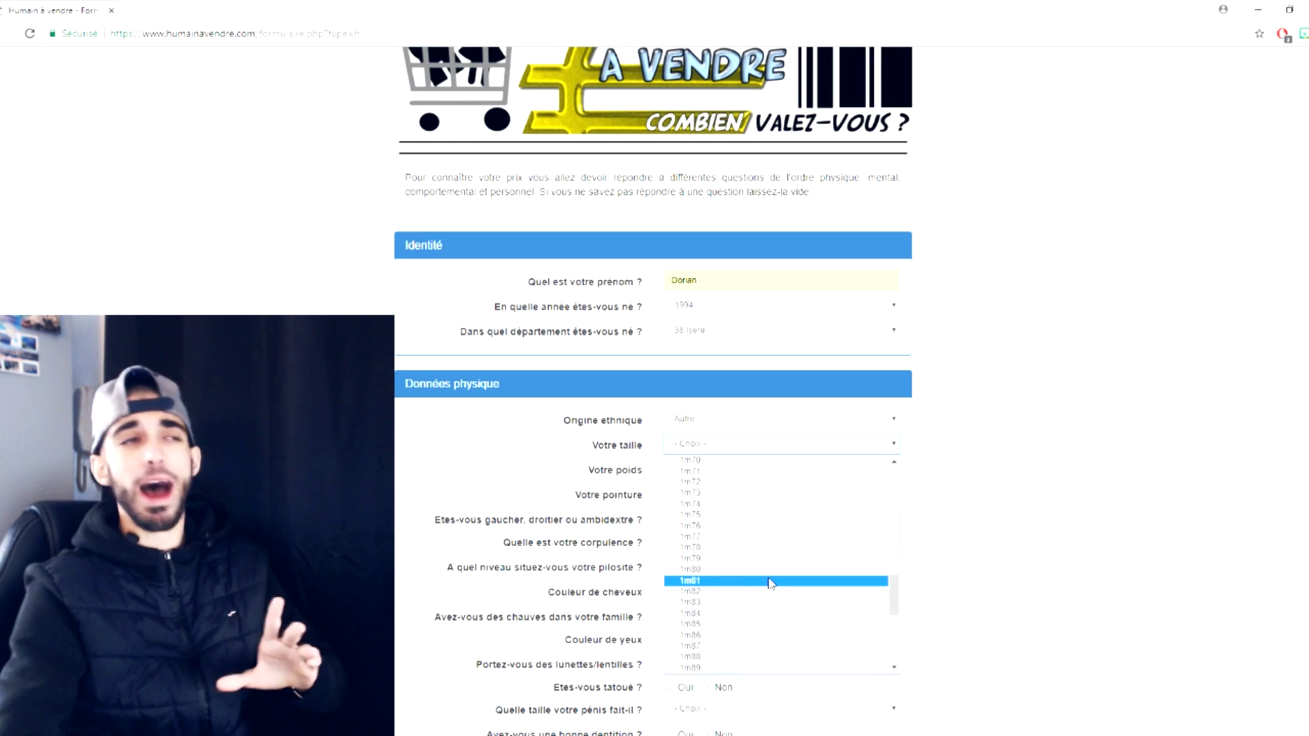
scroll(771, 584, down, 4)
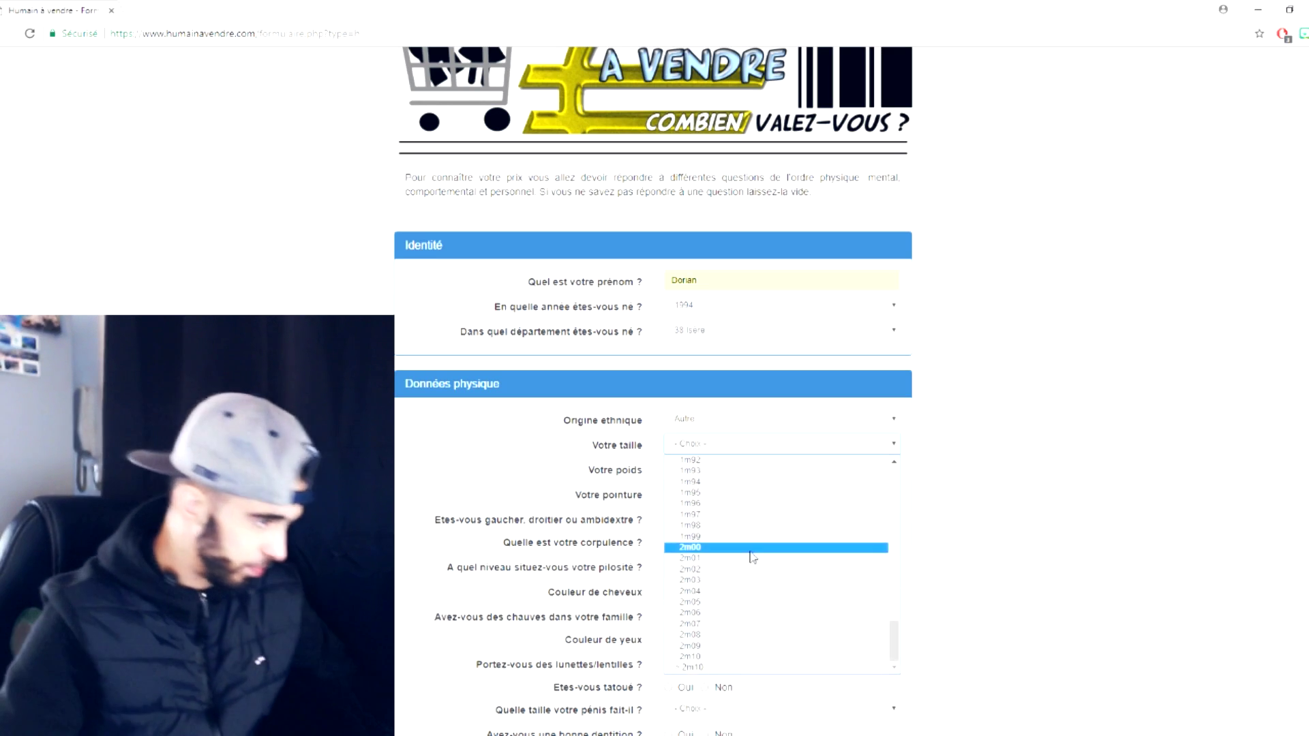
scroll(751, 554, up, 2)
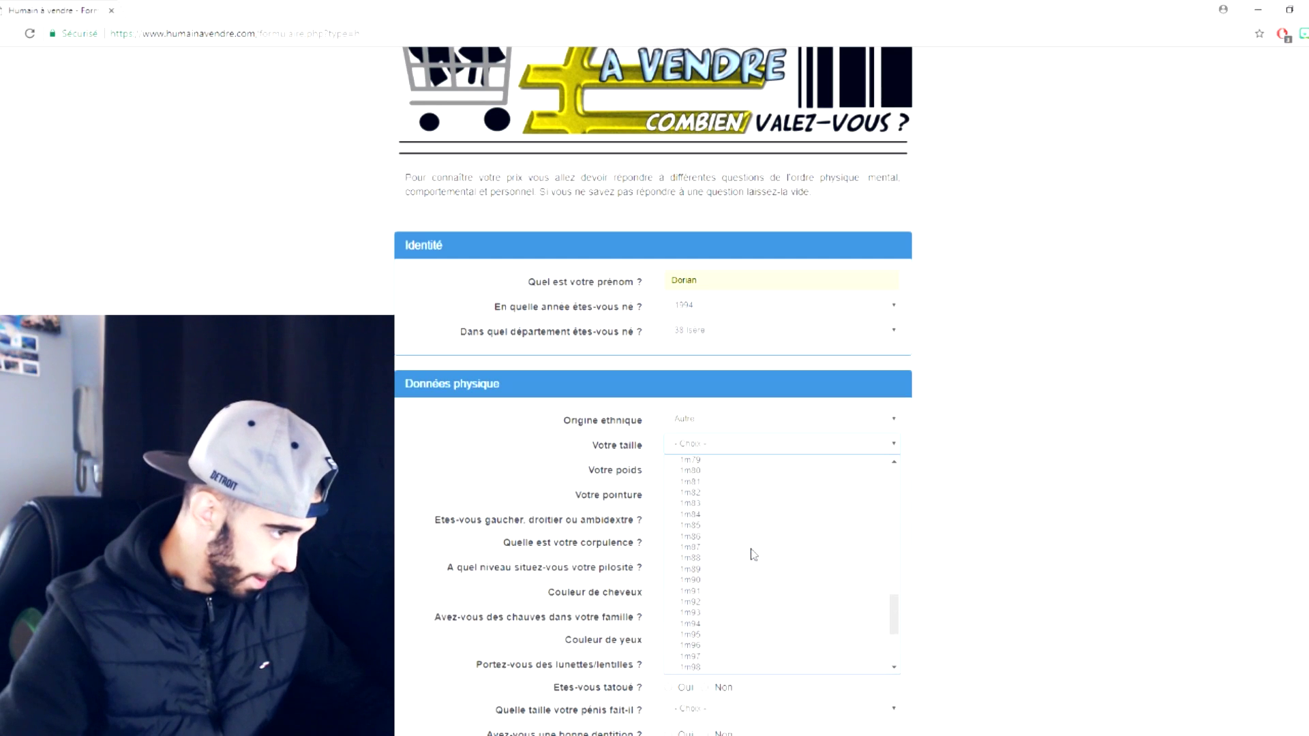
click(723, 477)
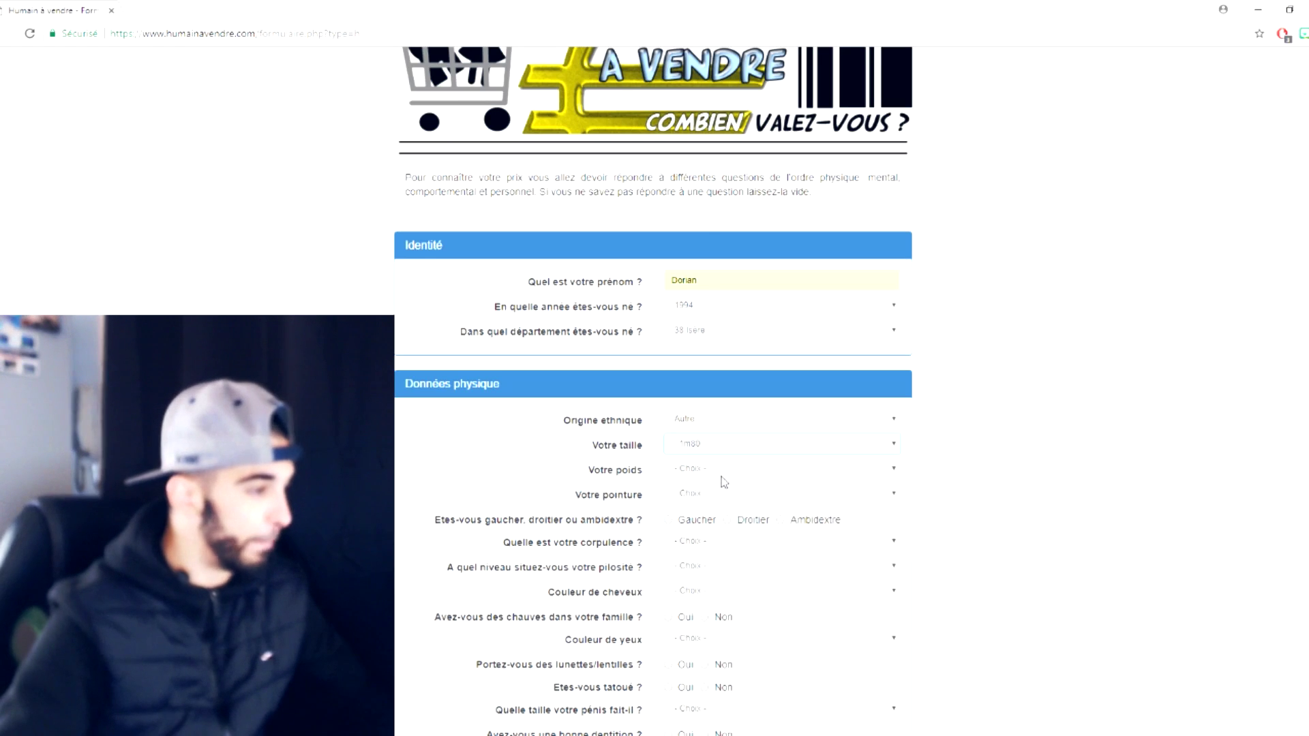
Set the weight to 70 Kg in the physical data section.
click(724, 471)
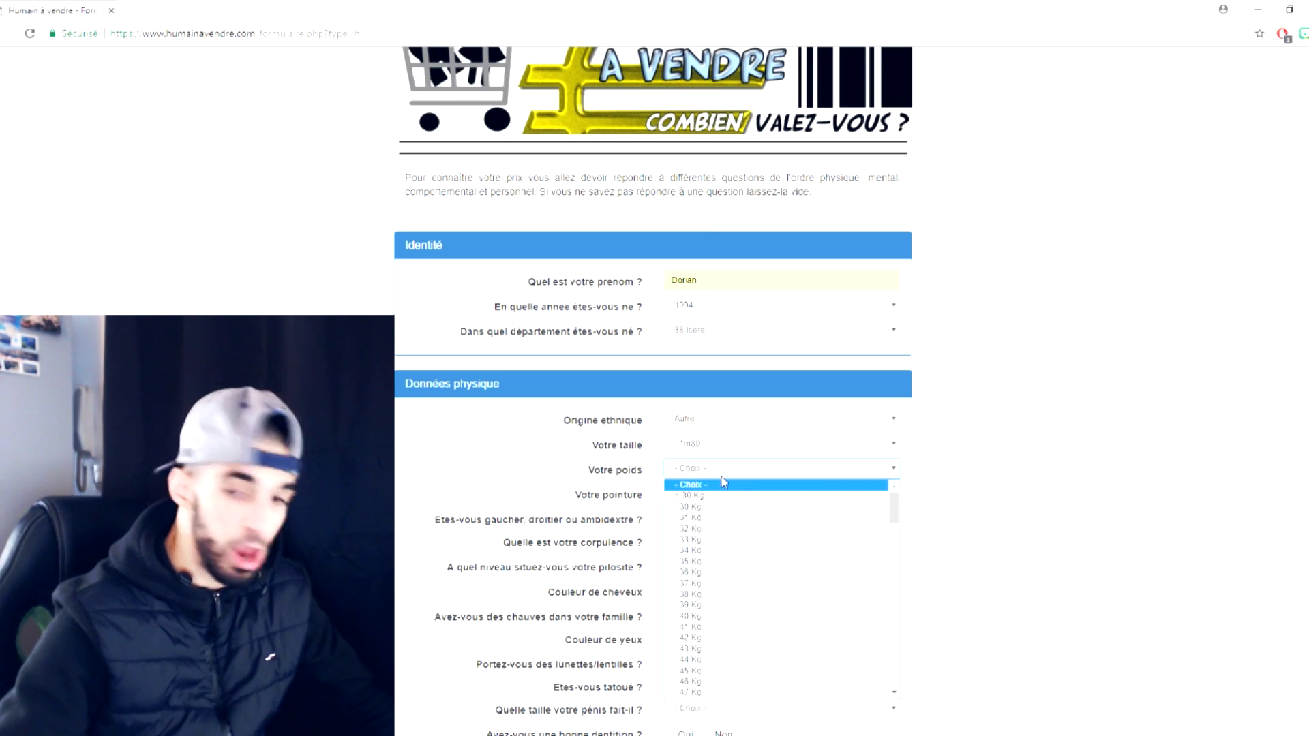
scroll(736, 566, down, 3)
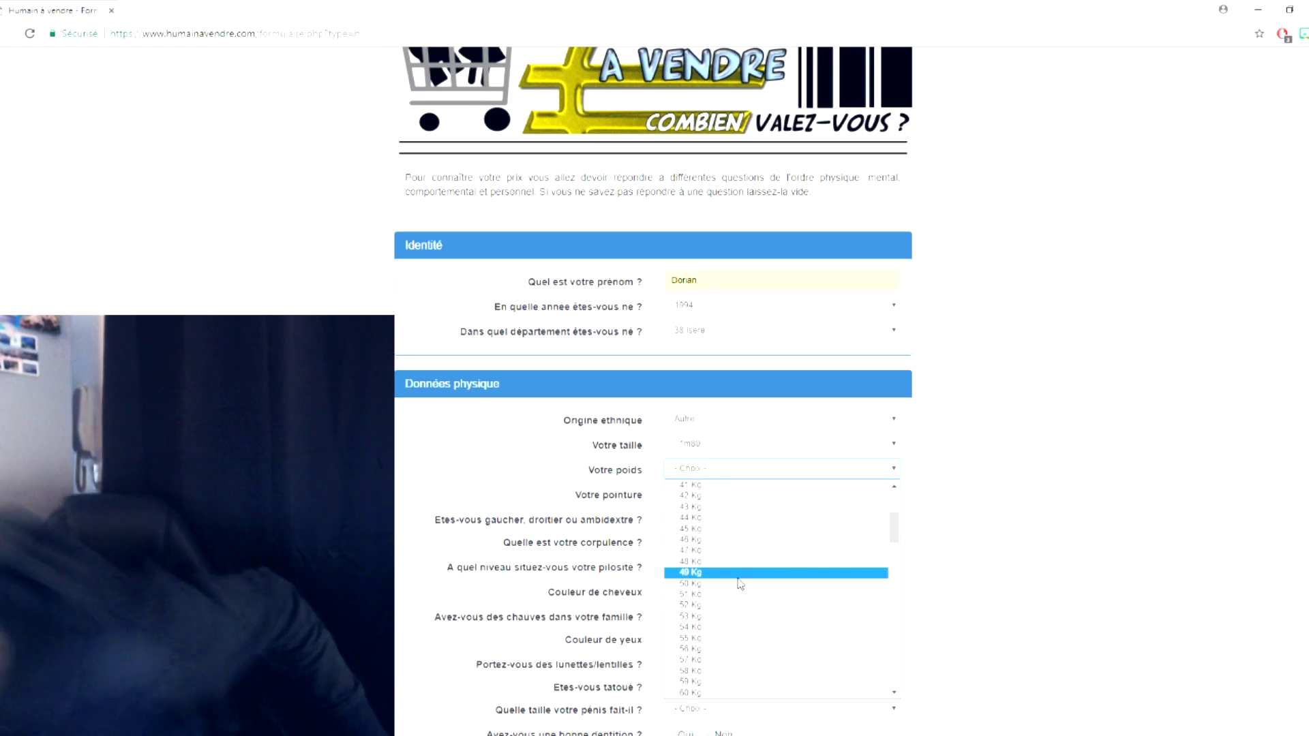
scroll(794, 558, down, 2)
scroll(777, 553, down, 3)
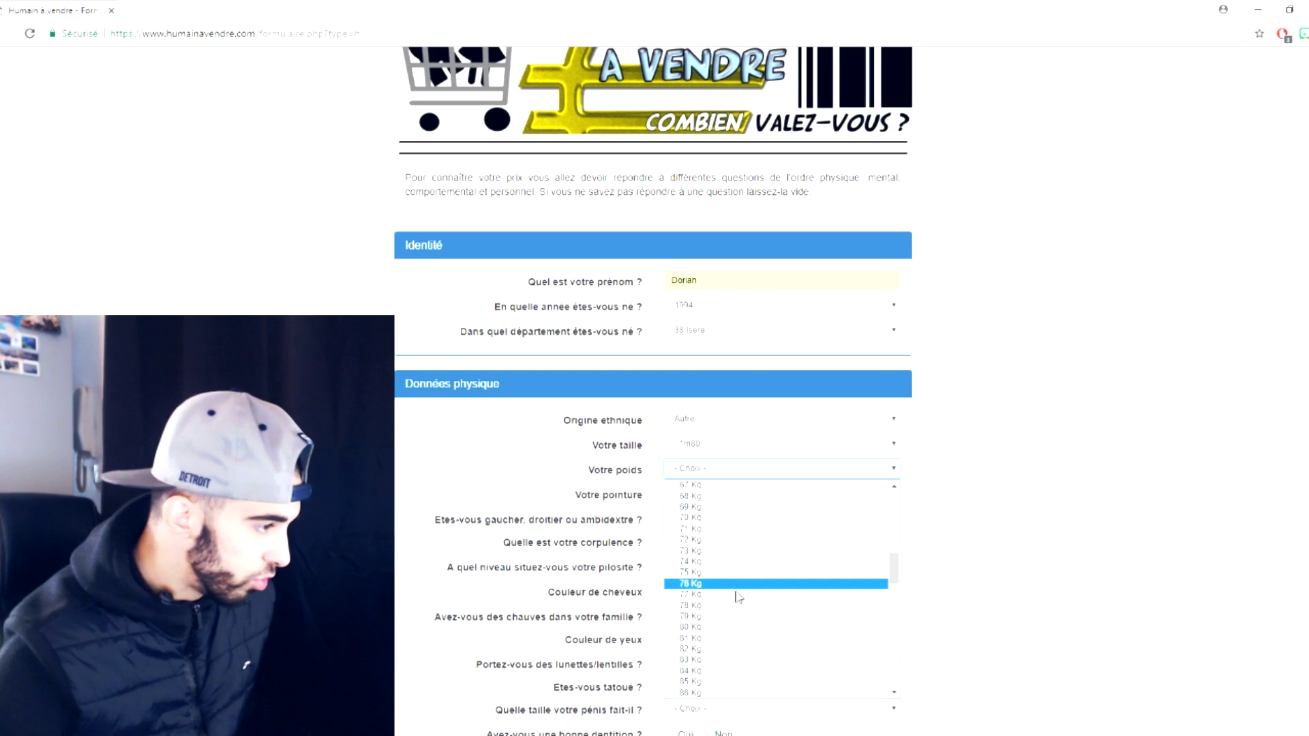
scroll(723, 532, up, 3)
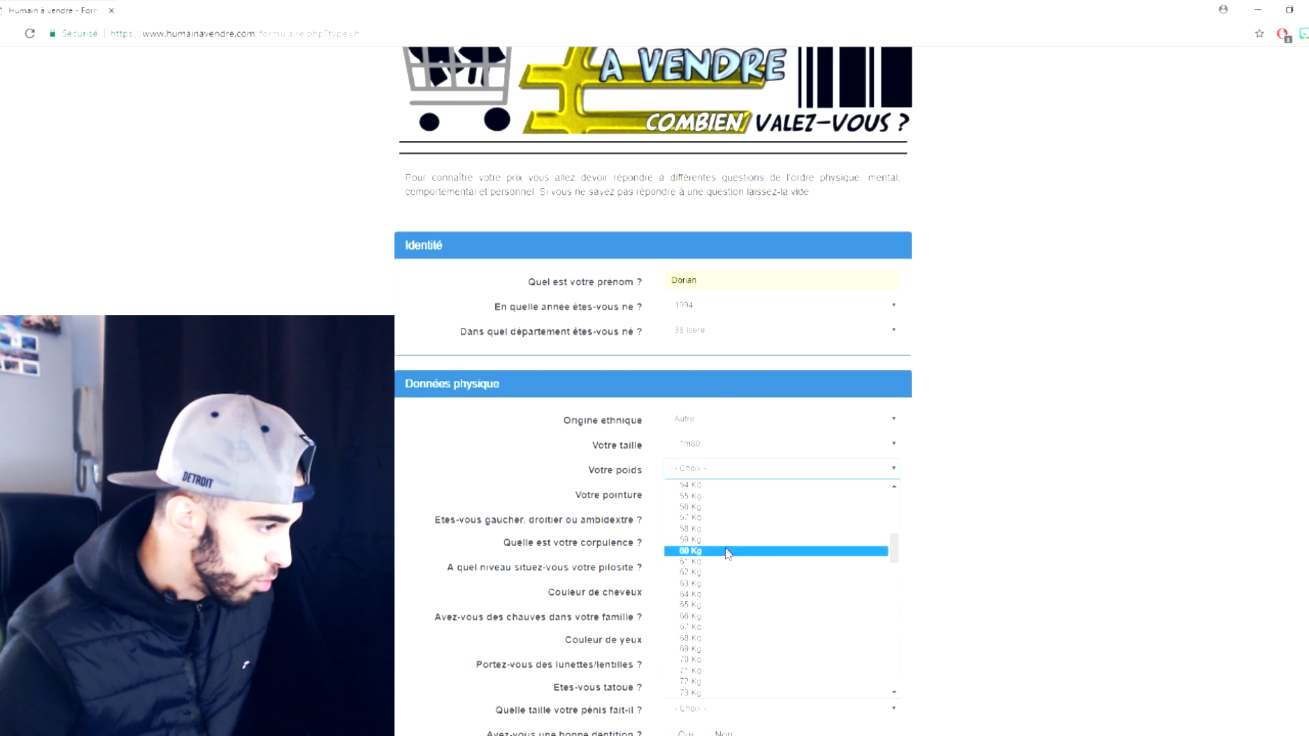
scroll(742, 579, down, 3)
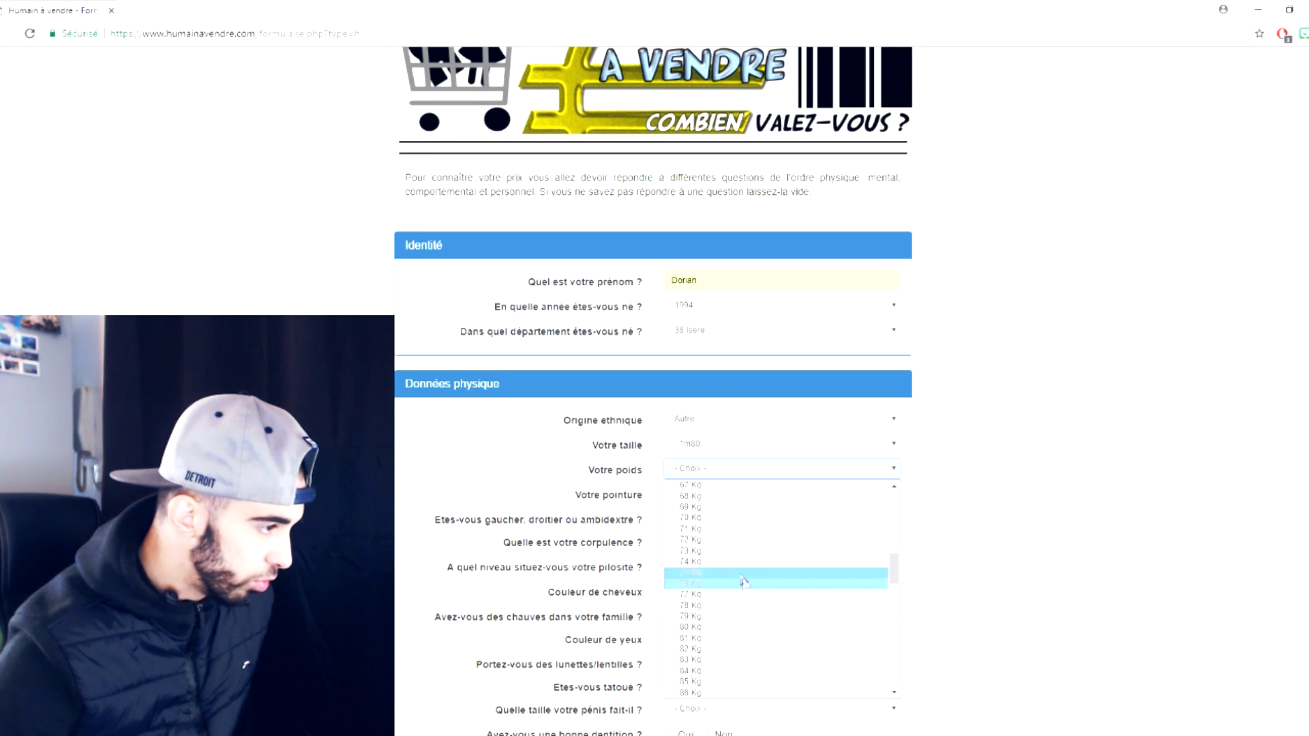
click(727, 518)
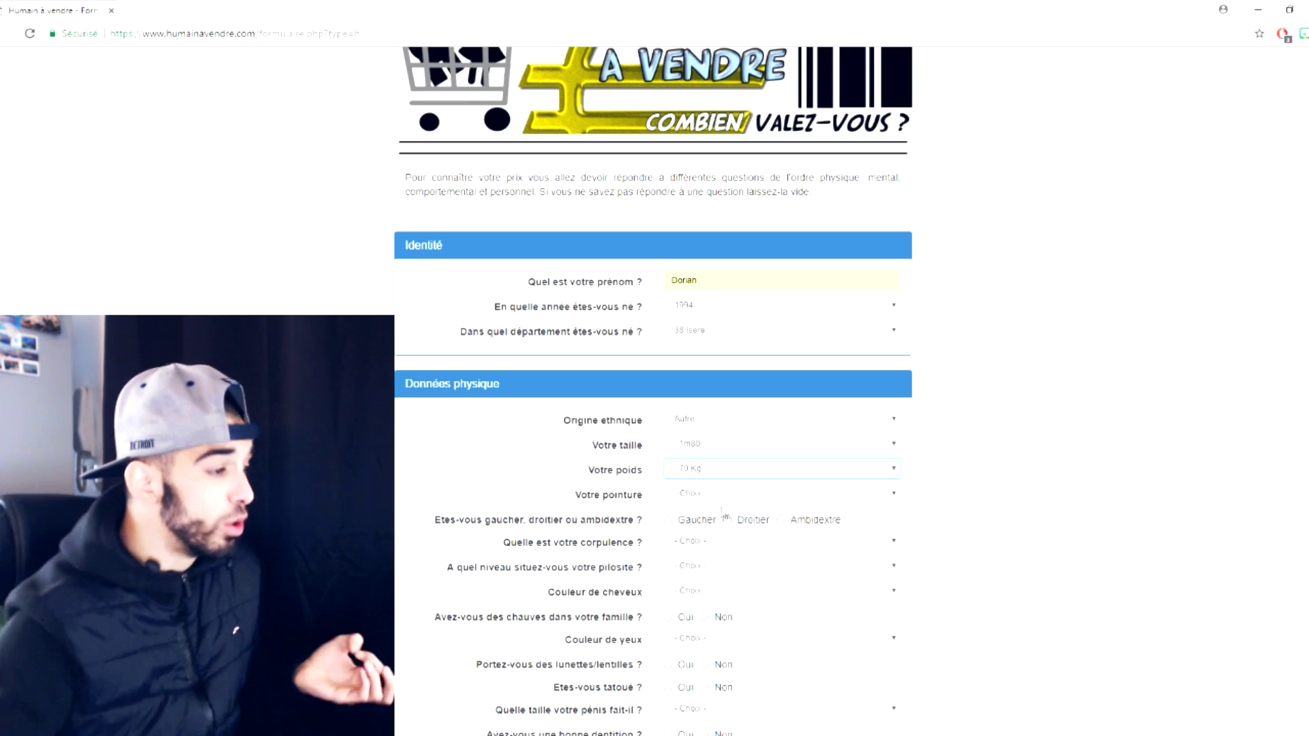
Set the shoe size to 43 and mark the handedness as Droitier.
click(709, 495)
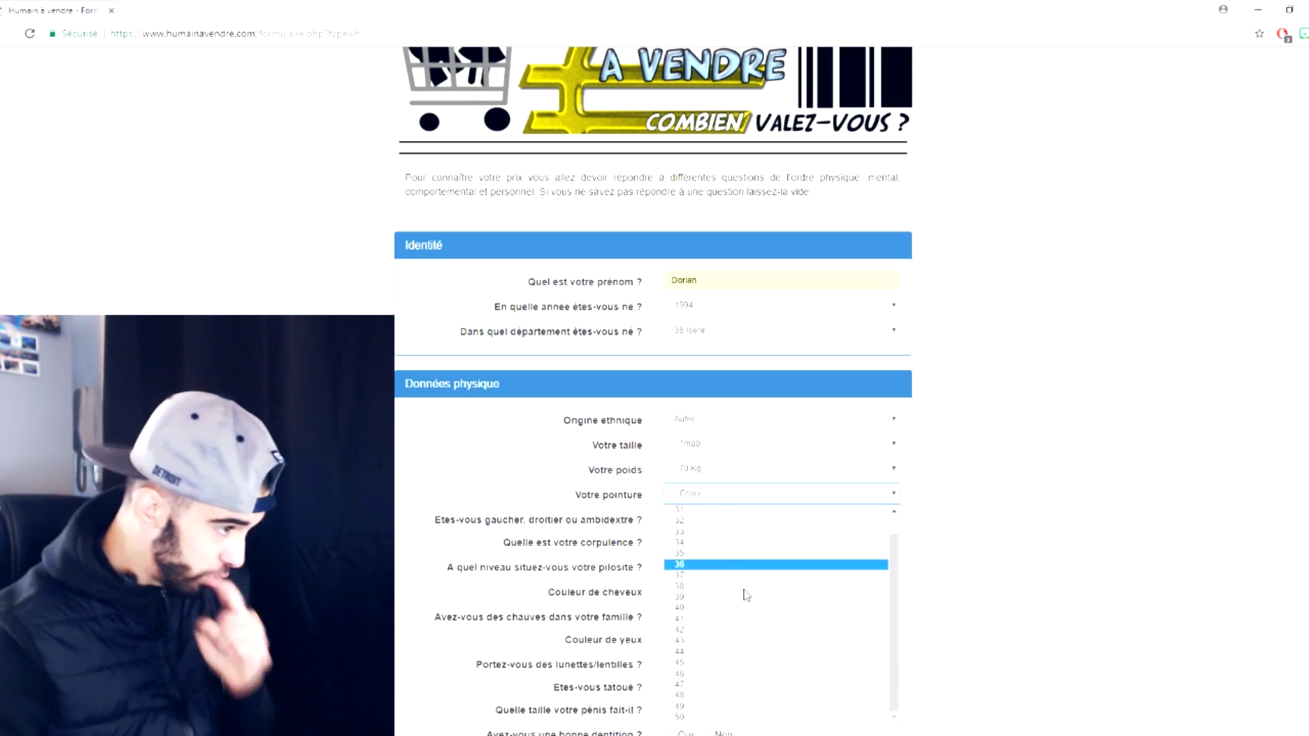
scroll(728, 640, down, 1)
click(730, 641)
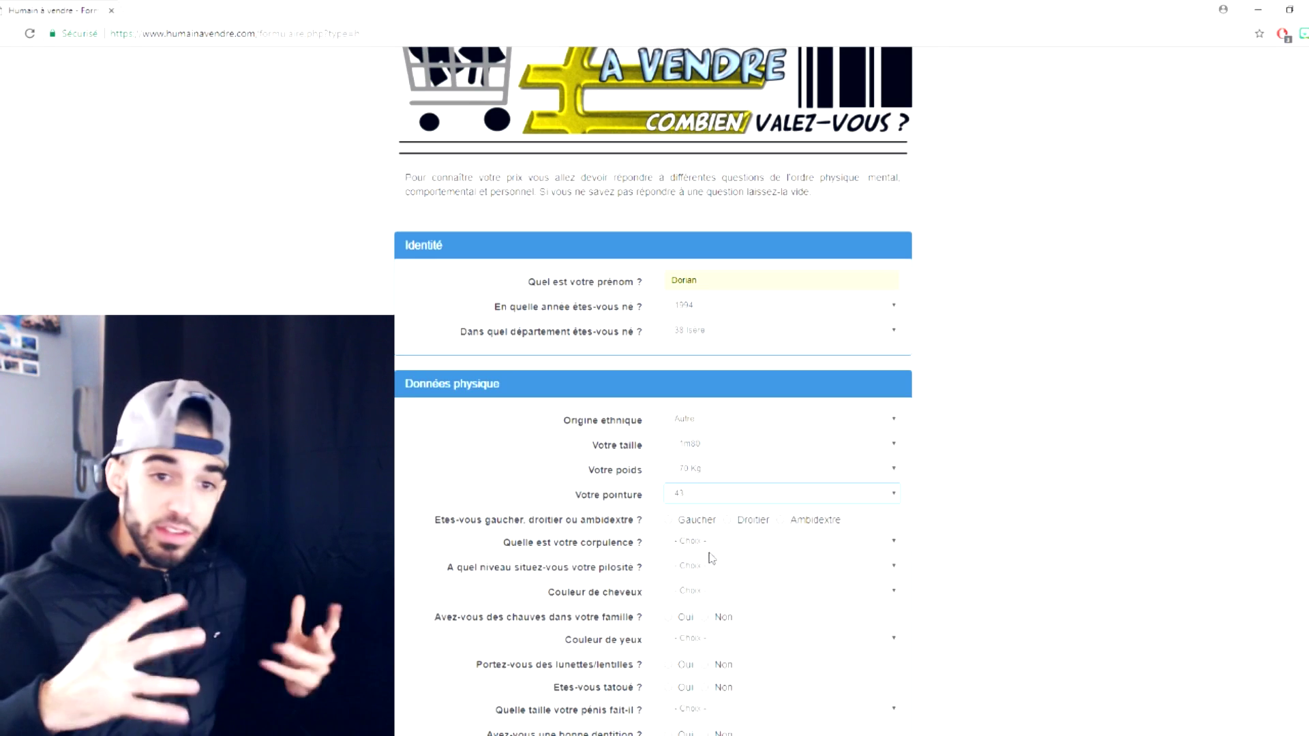
click(728, 521)
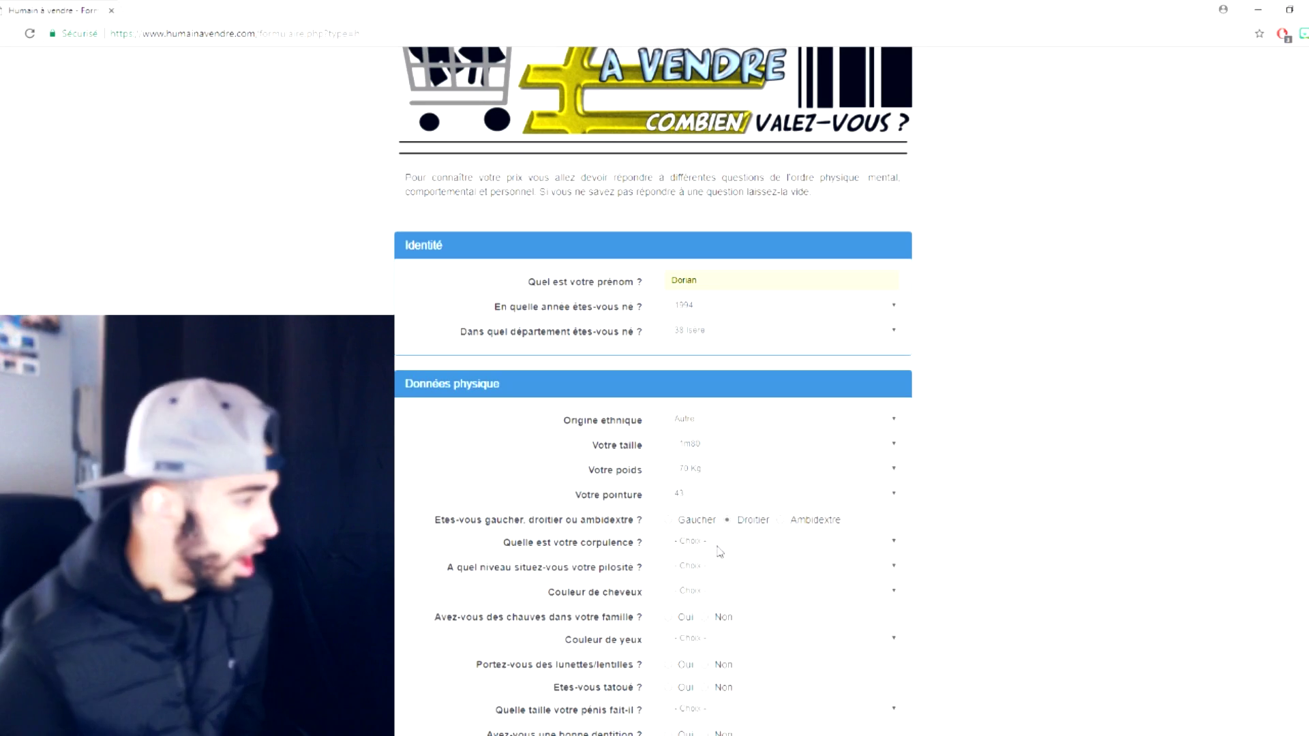
Set the body build to Mince and the body hair level to Velu.
click(719, 544)
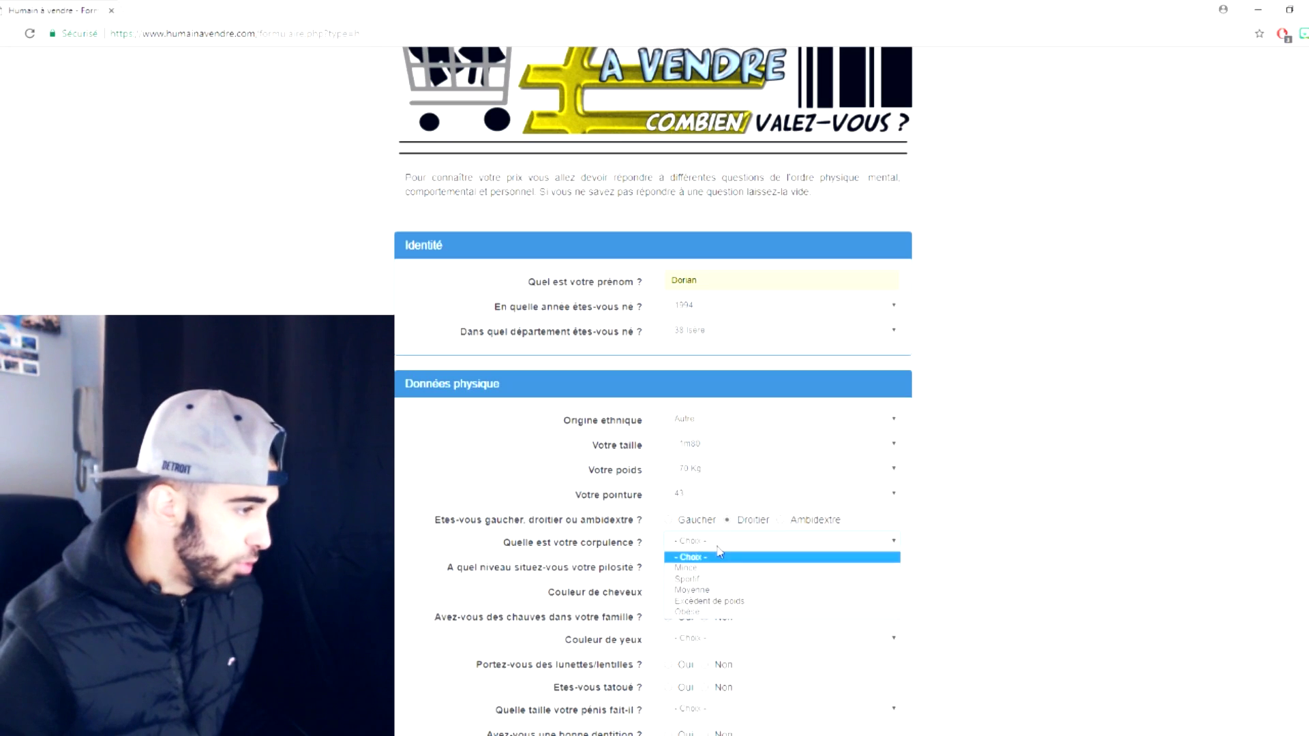
click(743, 577)
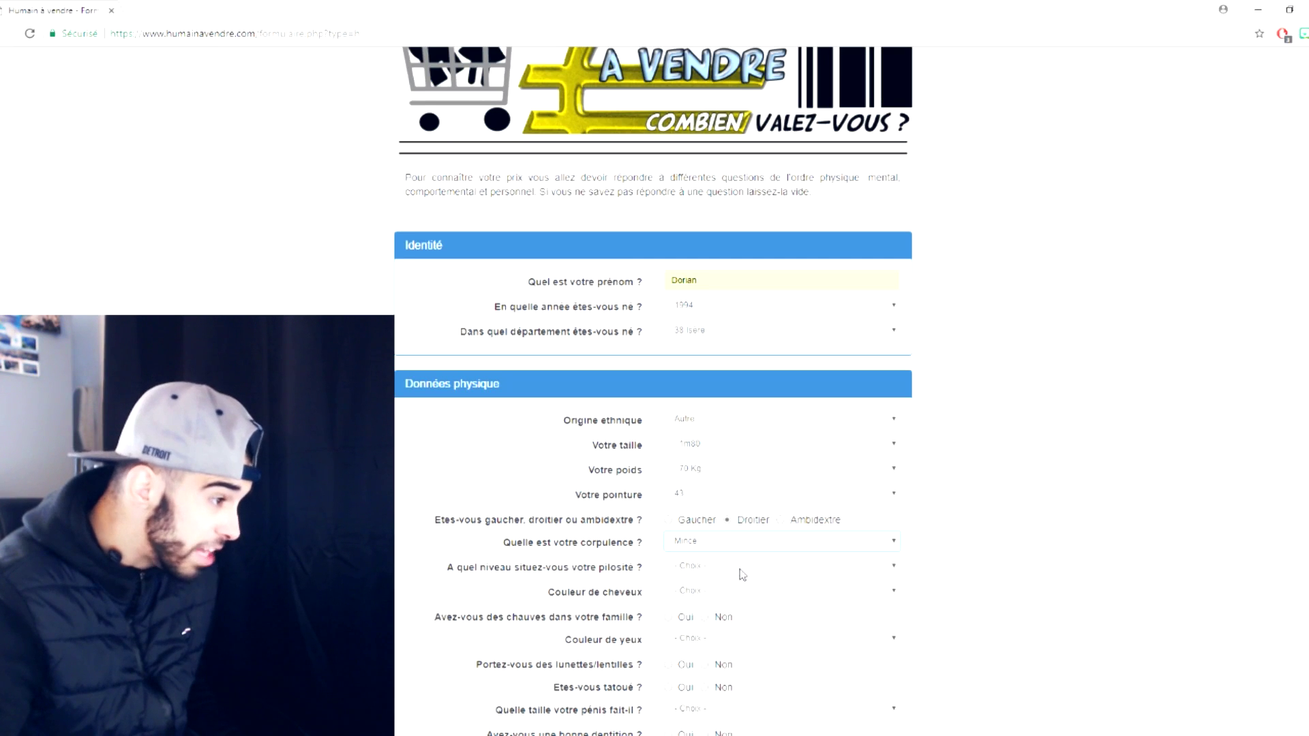
click(741, 572)
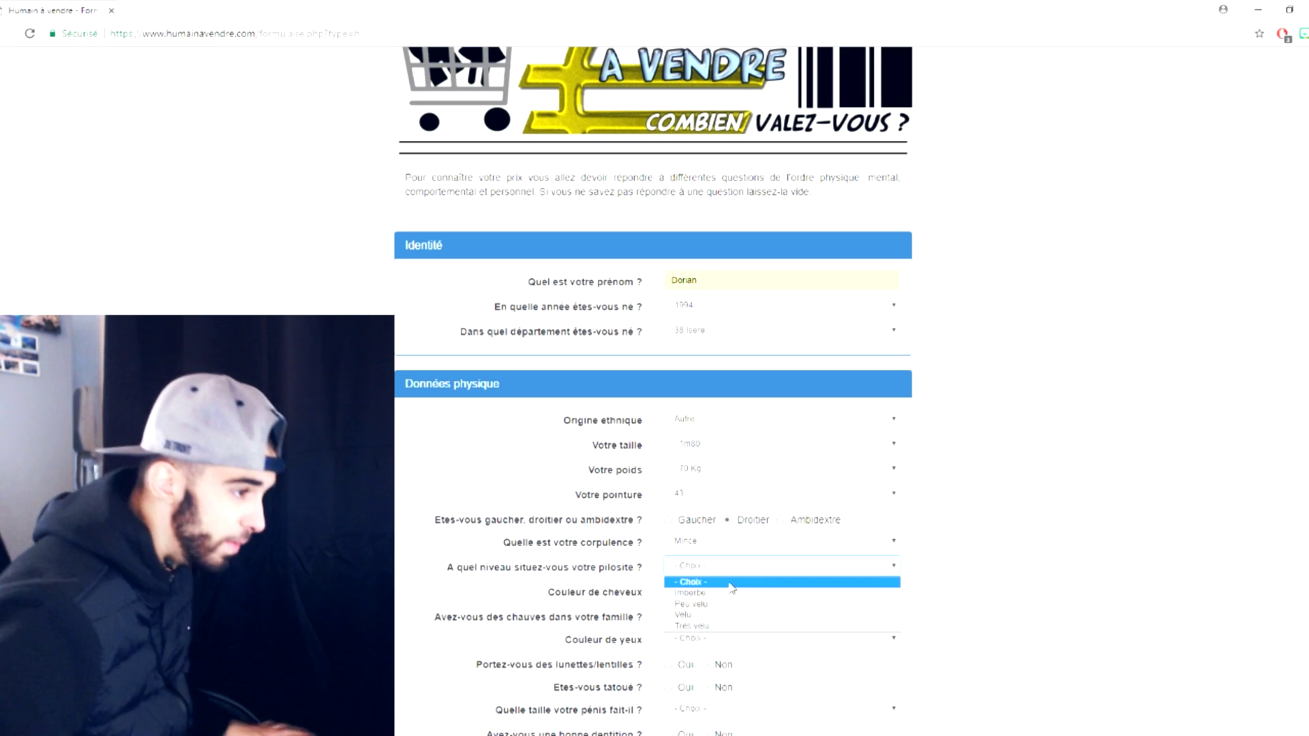
click(756, 617)
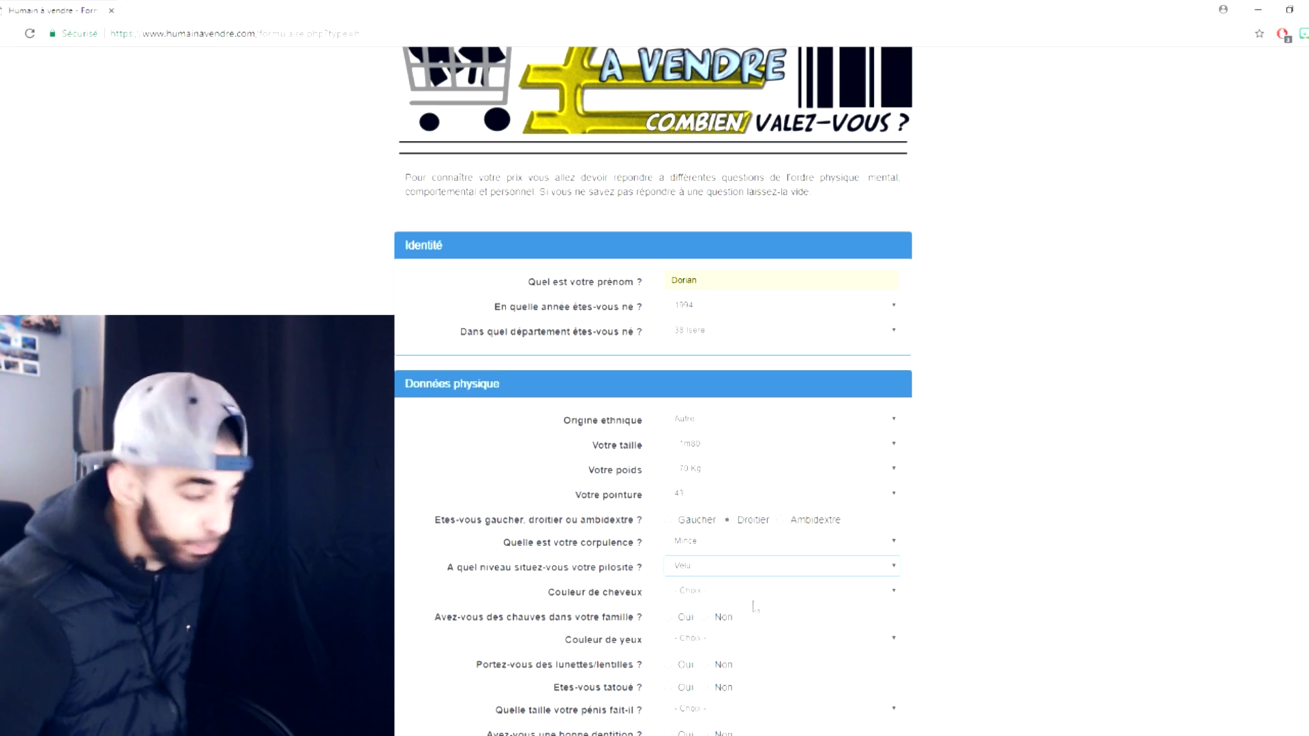
Set the hair colour to Brun and answer Oui to having bald people in the family.
click(742, 593)
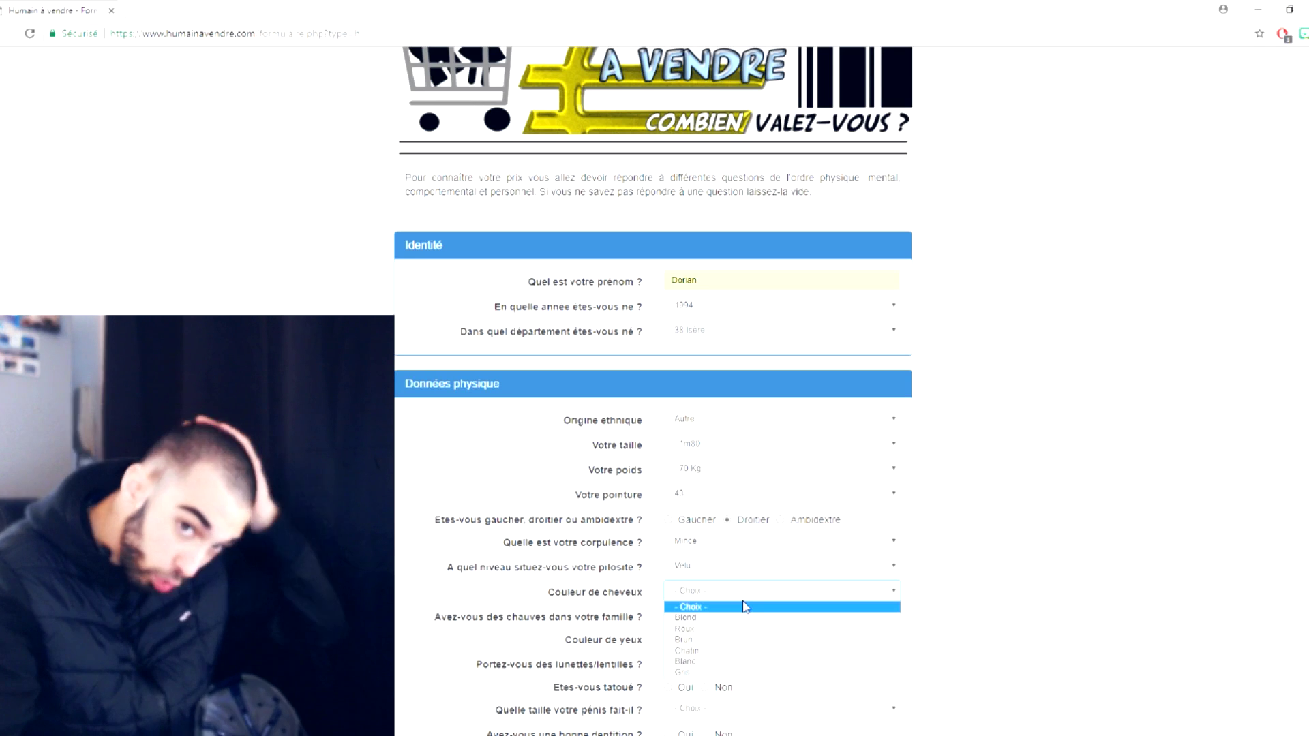
click(706, 642)
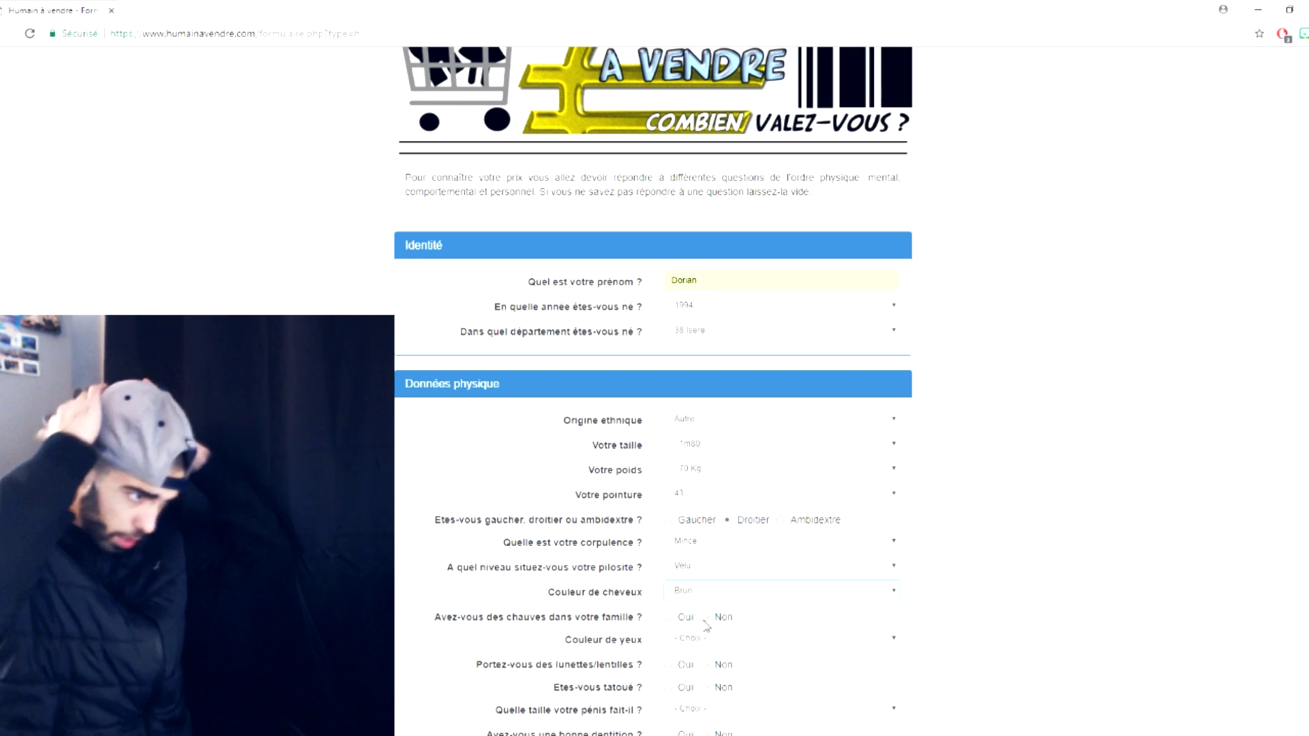
scroll(750, 658, down, 1)
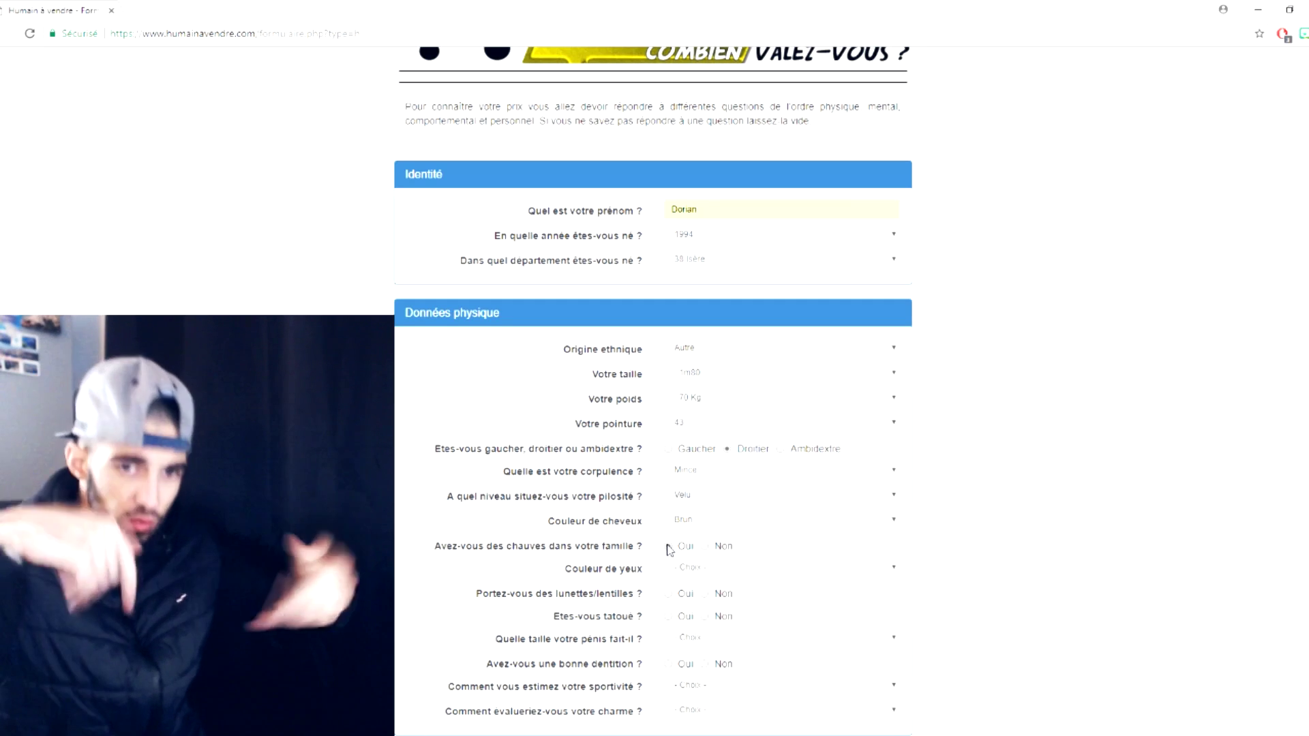
Set the eye colour to Marron, and answer Non to wearing glasses or lenses and Oui to being tattooed.
click(715, 573)
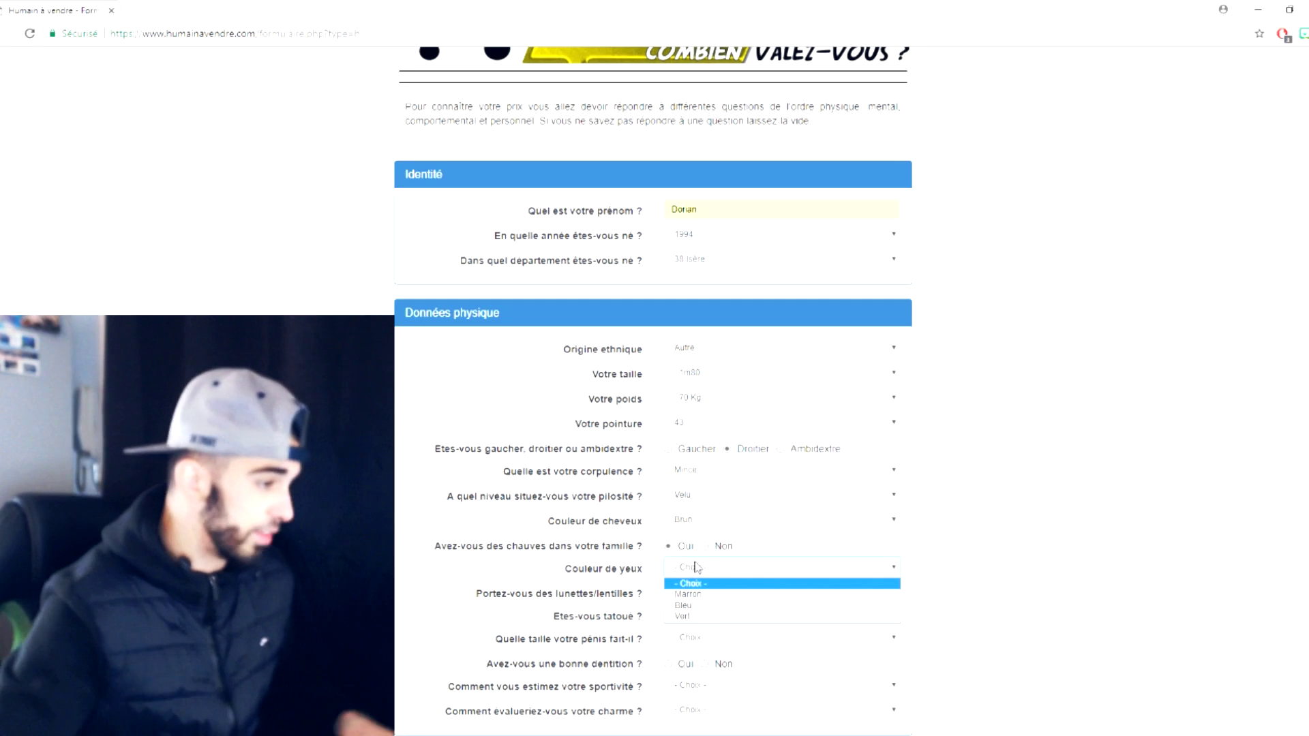
click(707, 595)
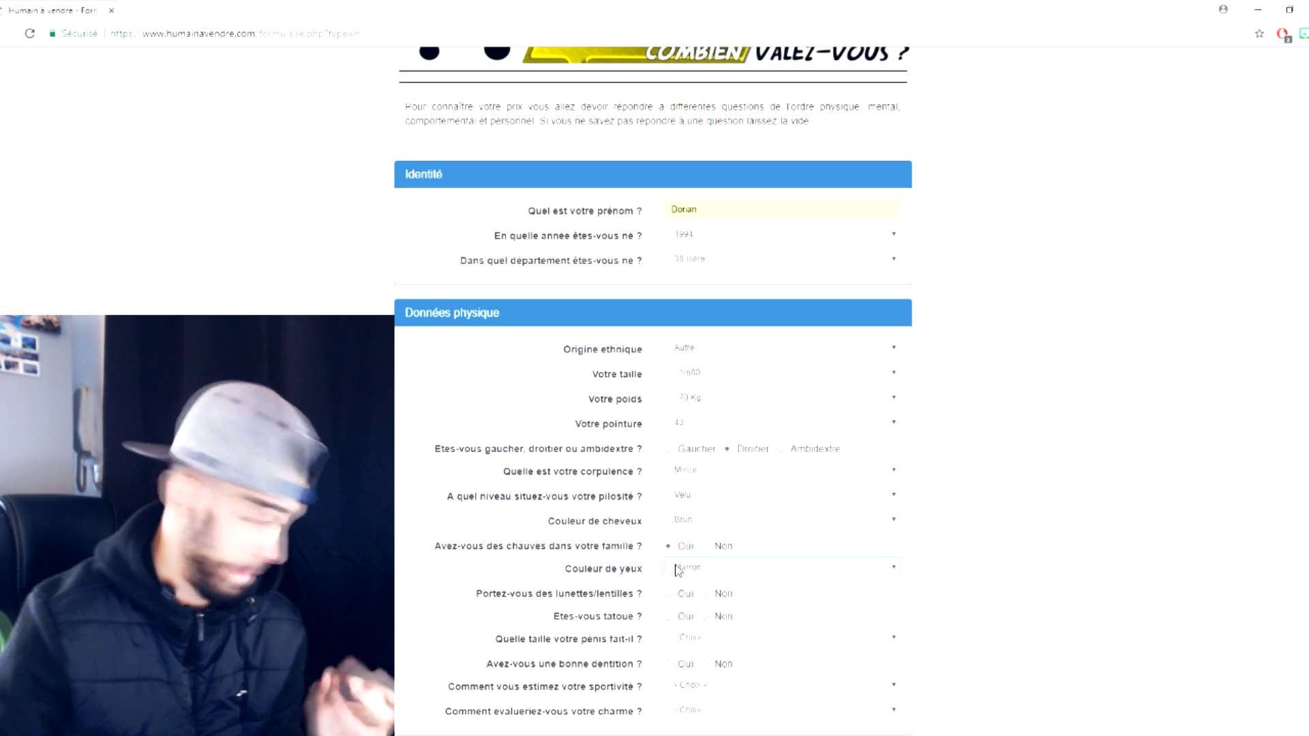
click(705, 594)
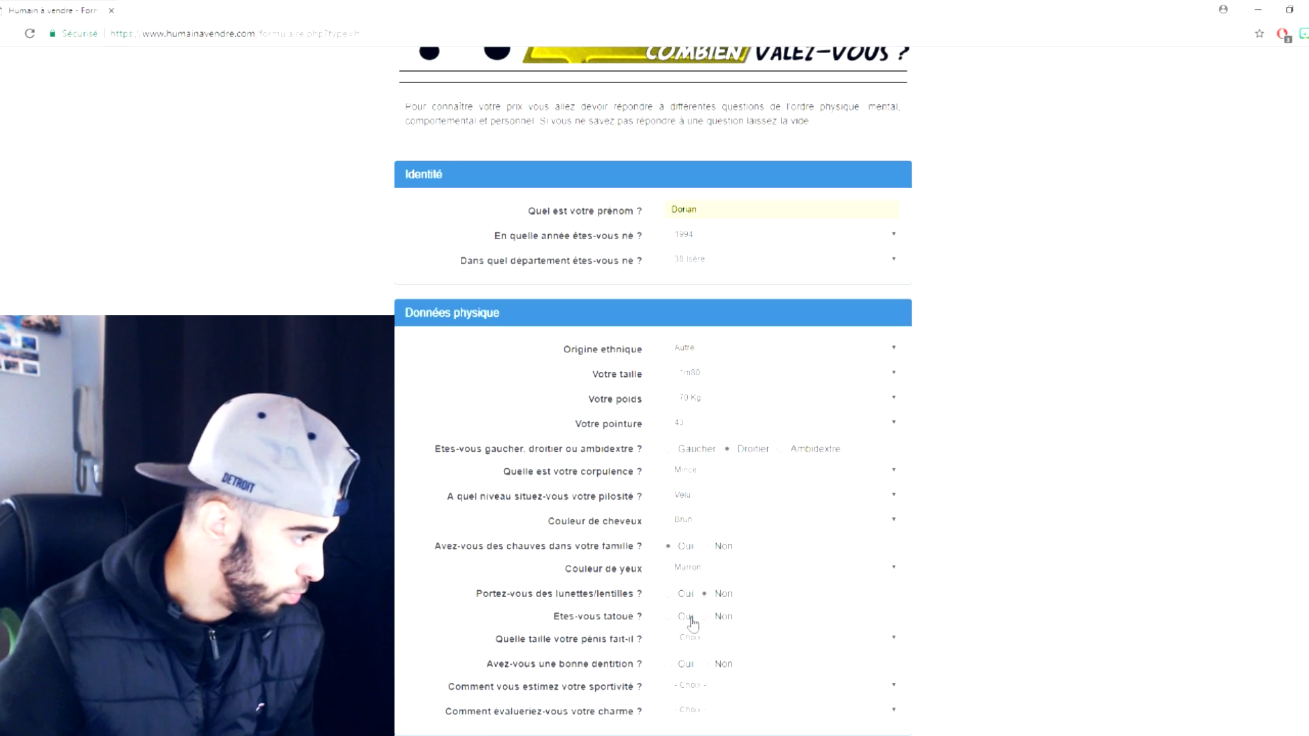
click(668, 619)
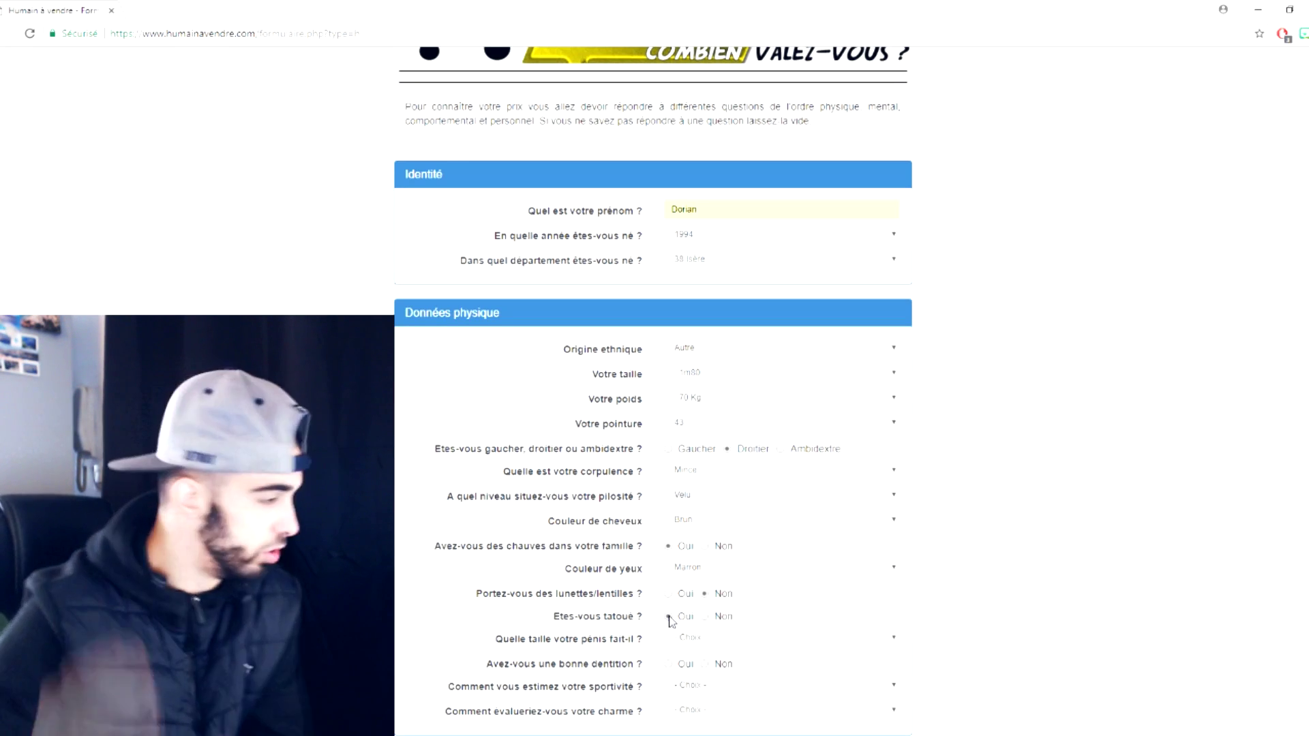
Set the penis size to 15 cm and answer Oui to having good teeth.
scroll(688, 597, up, 1)
scroll(678, 614, down, 2)
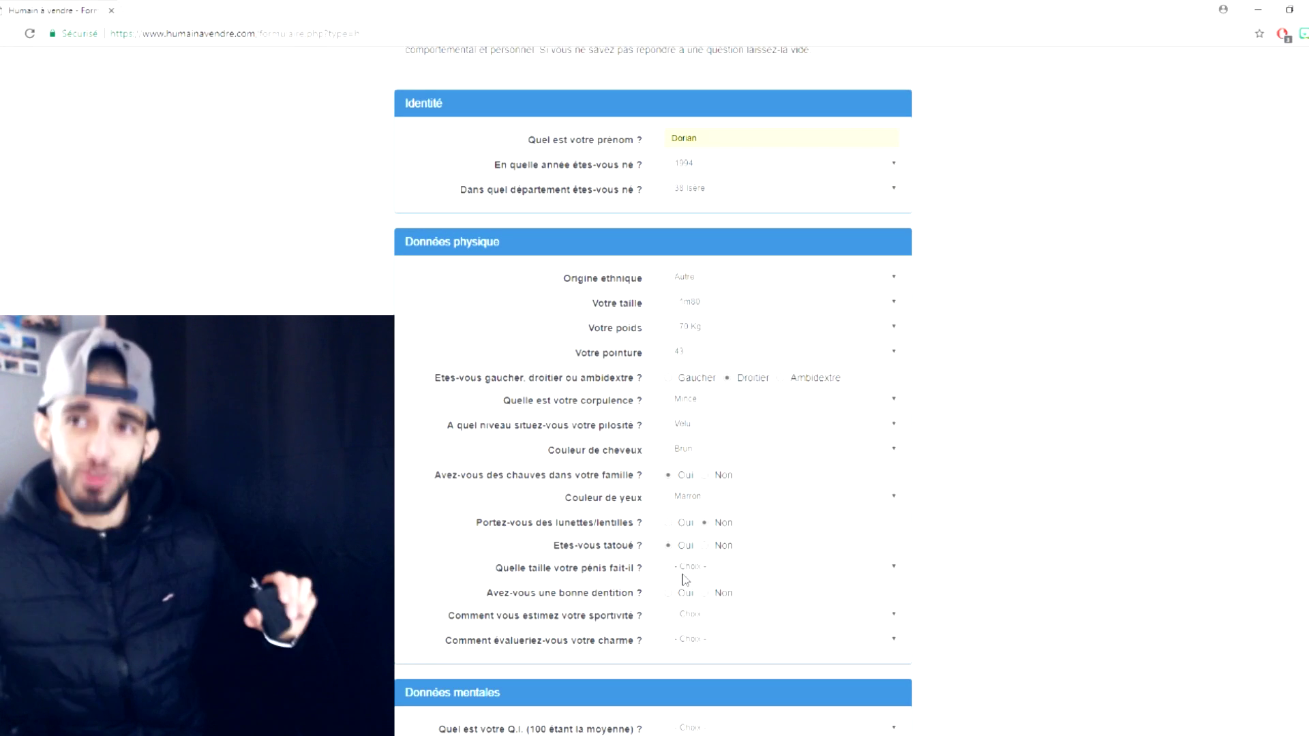
click(696, 571)
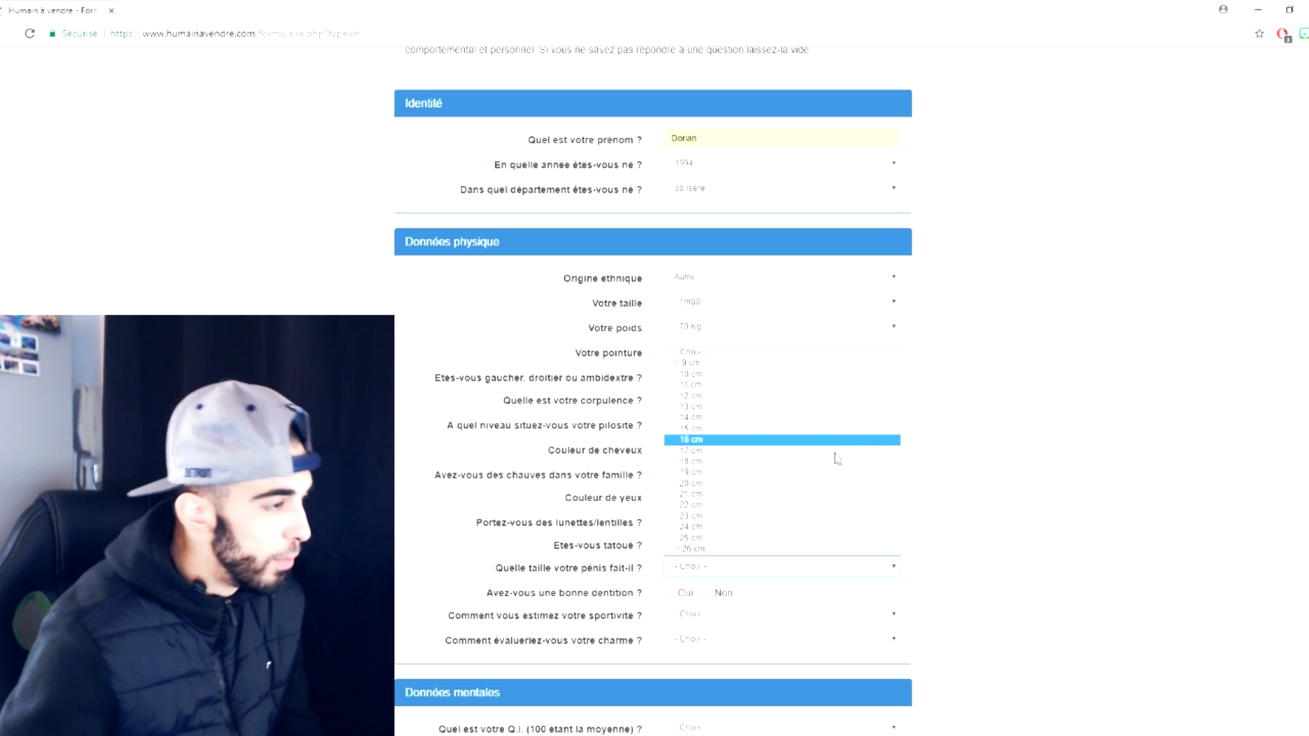
click(721, 437)
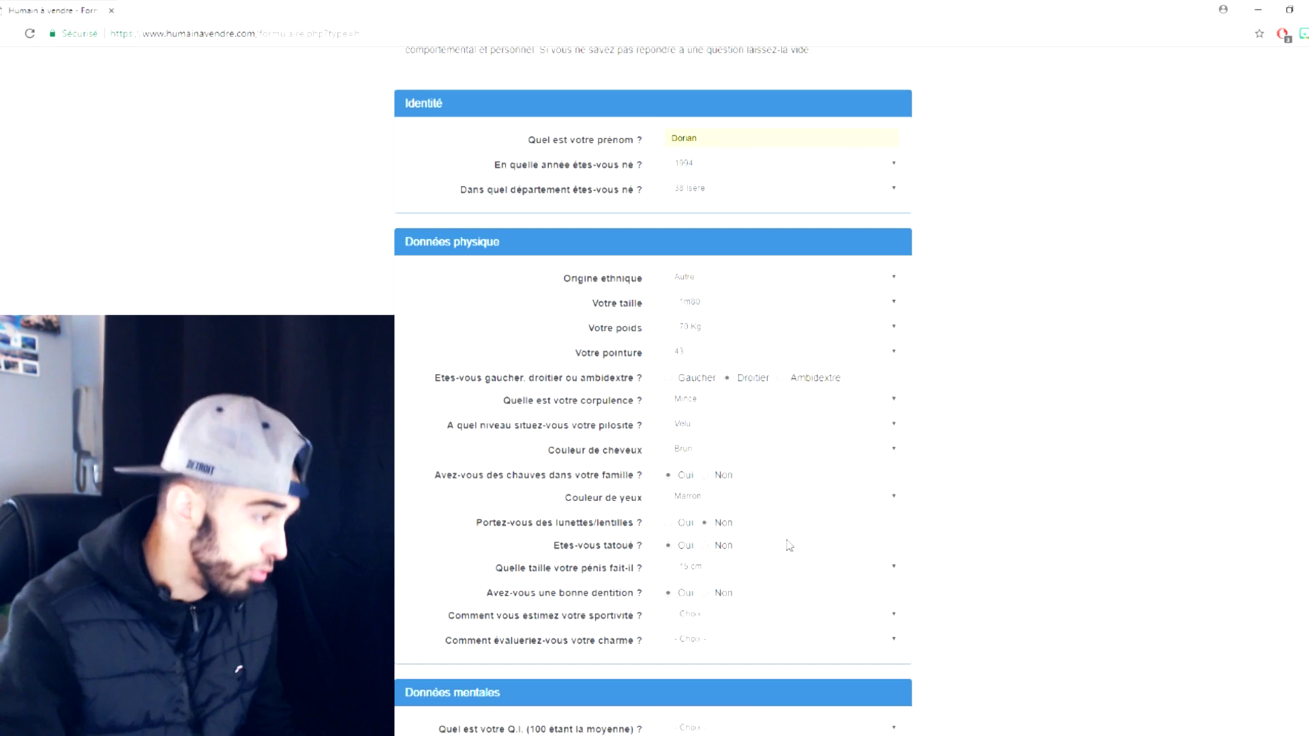
Rate both the sportiness and the charm as Dans la Moyenne in the physical data section.
click(737, 617)
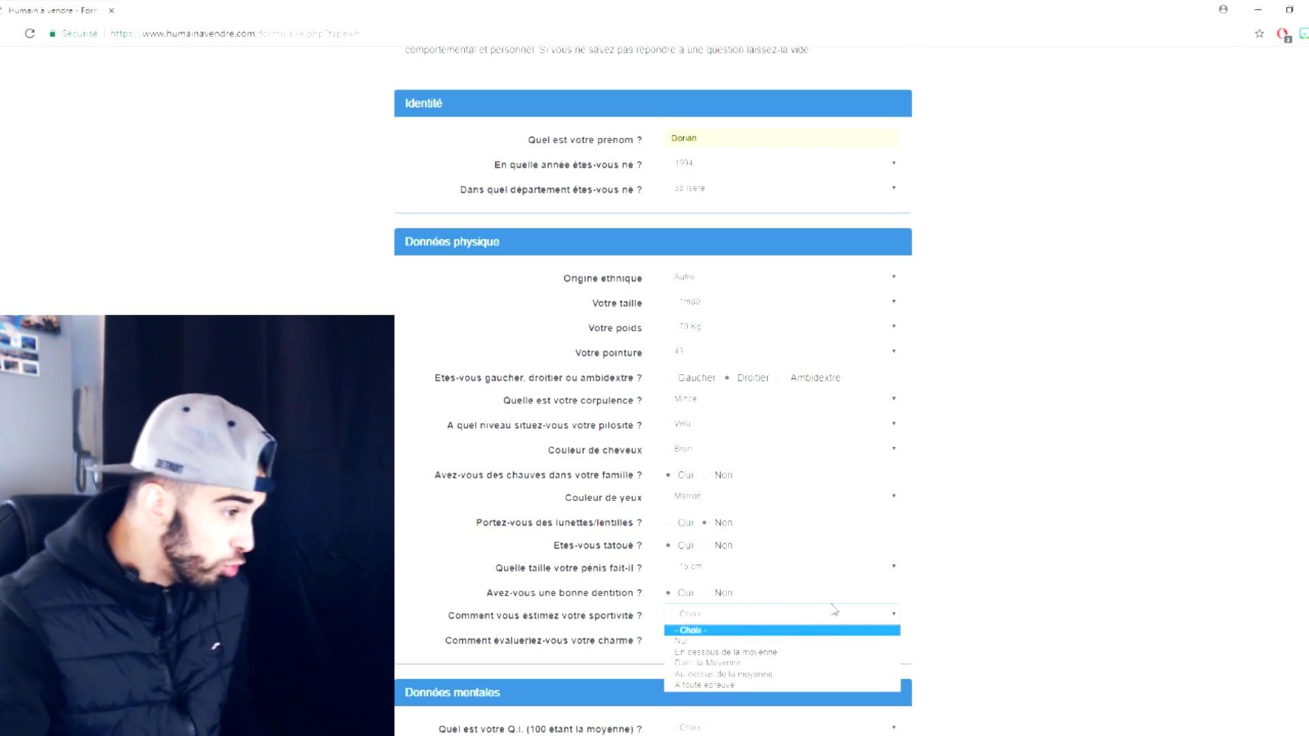
click(757, 664)
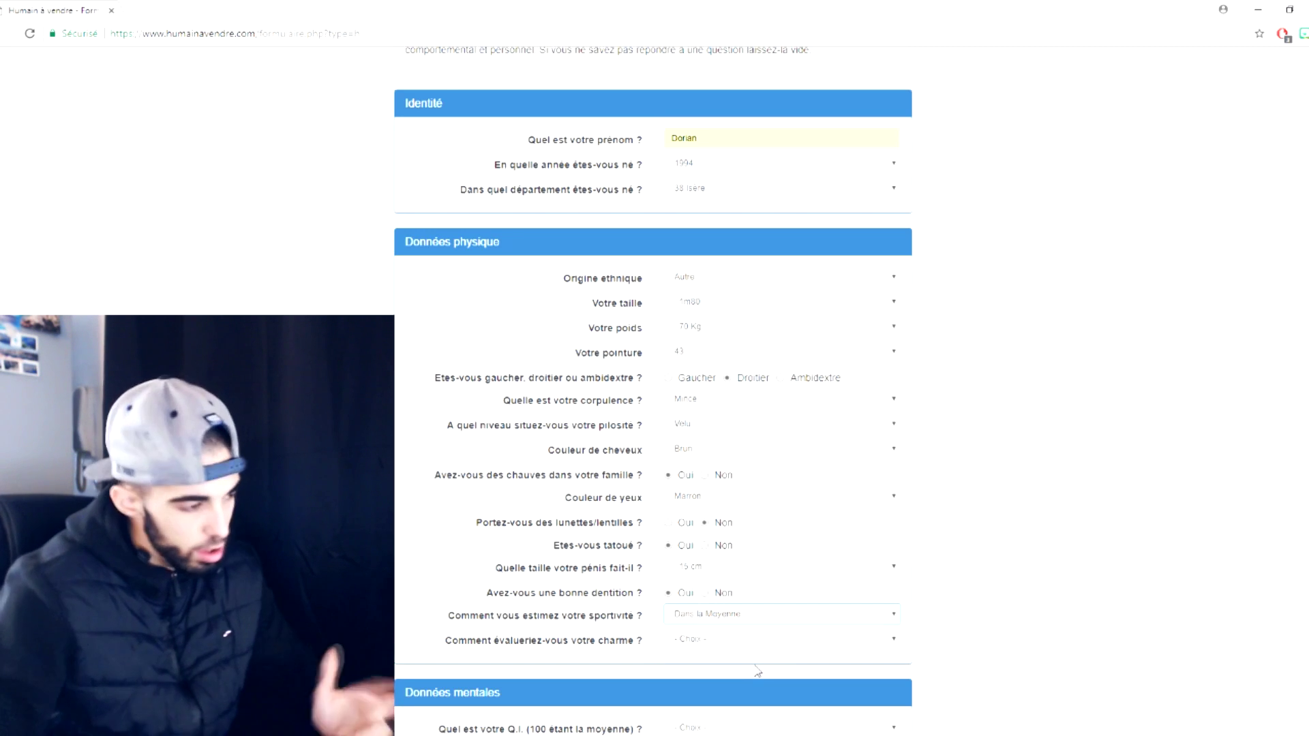
scroll(759, 651, down, 1)
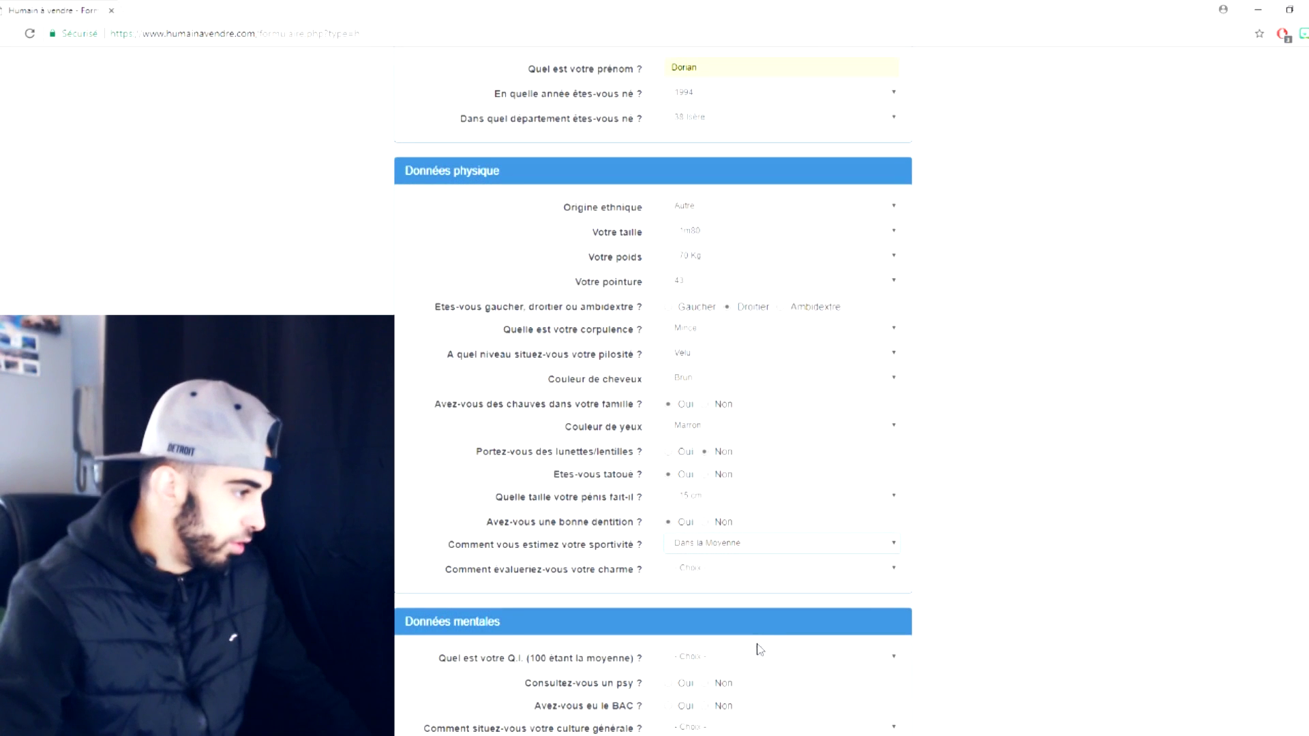
click(747, 572)
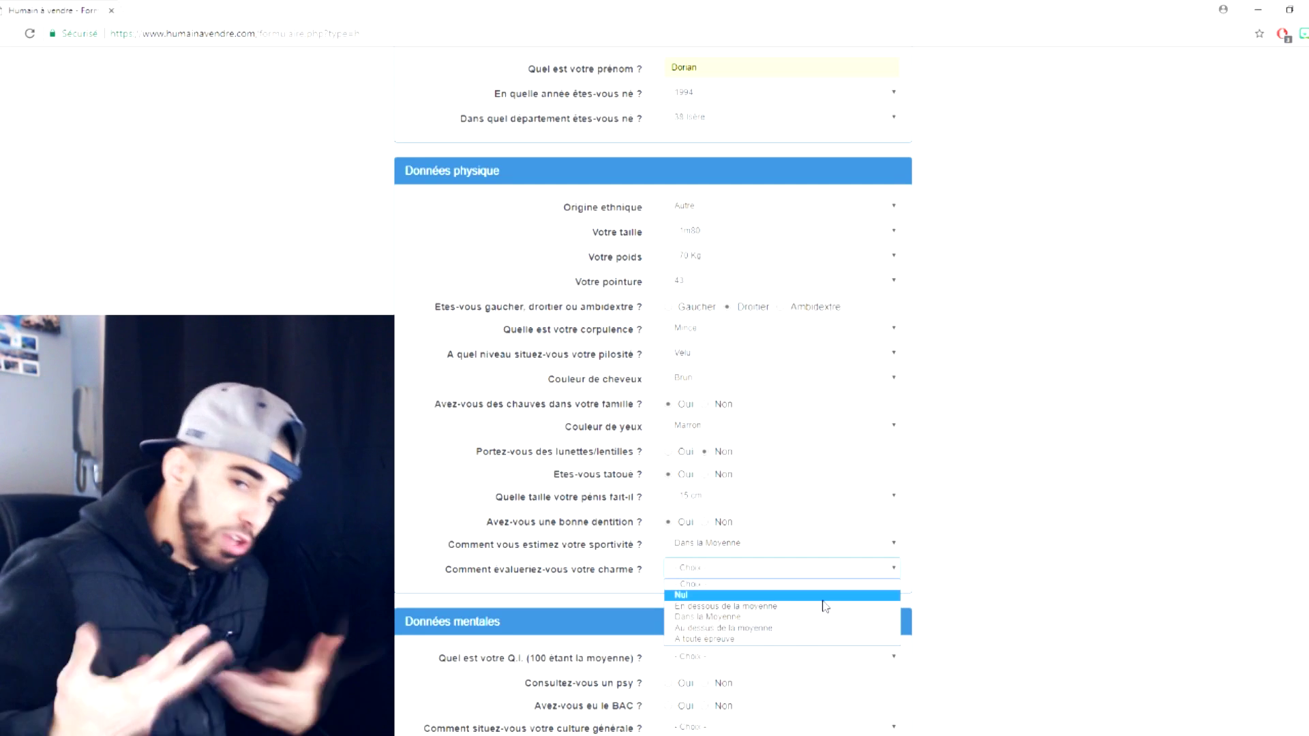
click(713, 617)
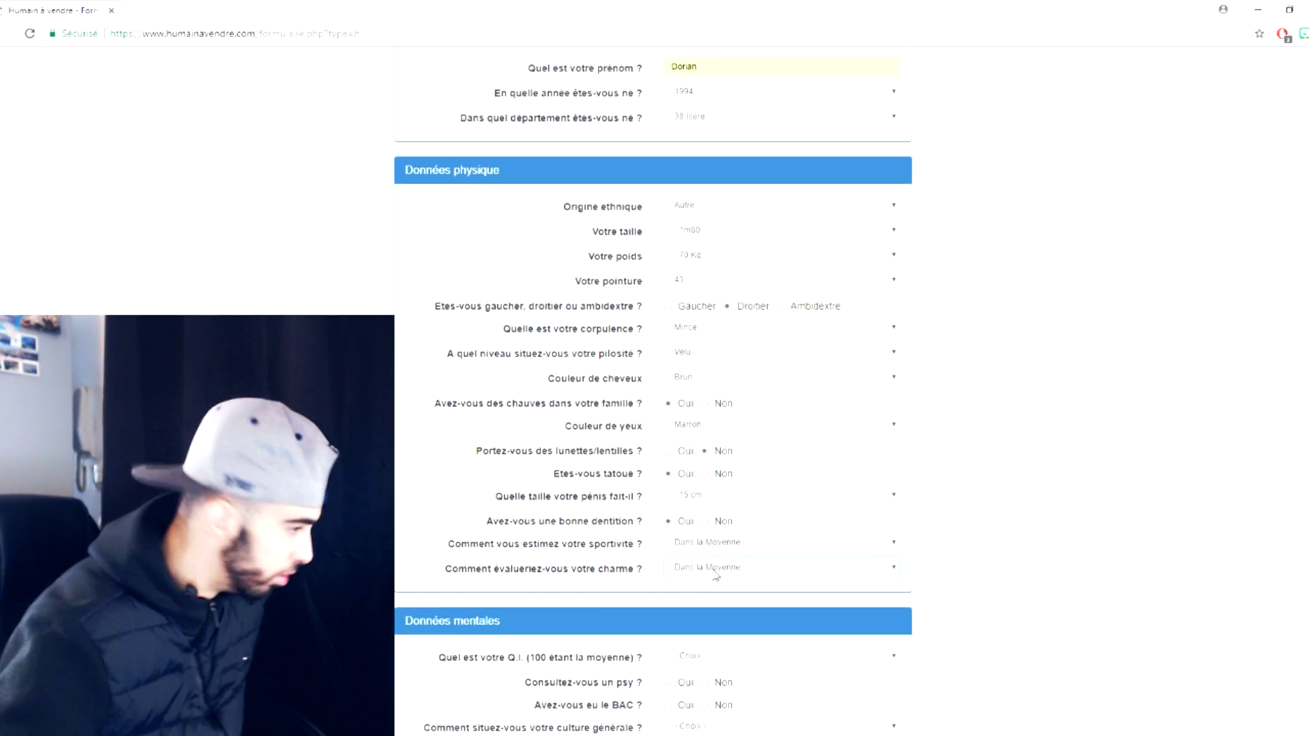
Set the Q.I. to 100 in the mental data section and answer Non to seeing a psy.
scroll(711, 576, down, 2)
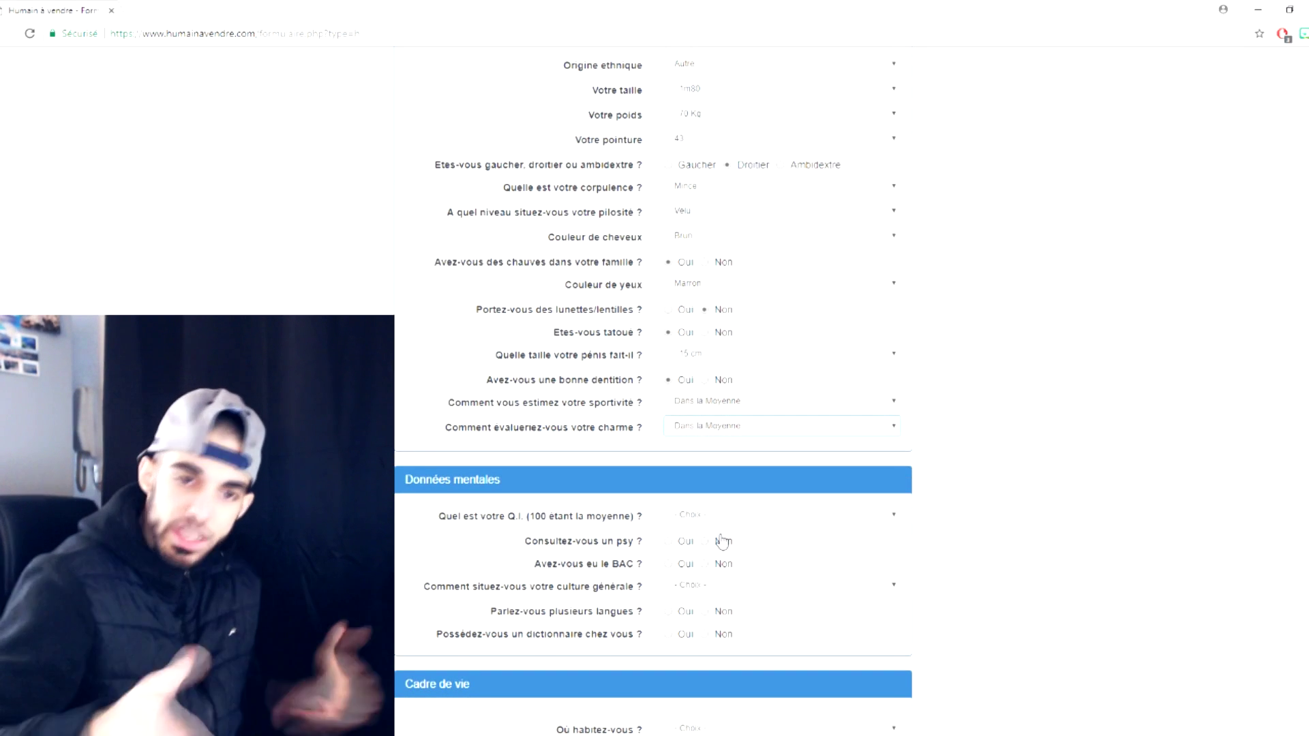
scroll(749, 566, down, 1)
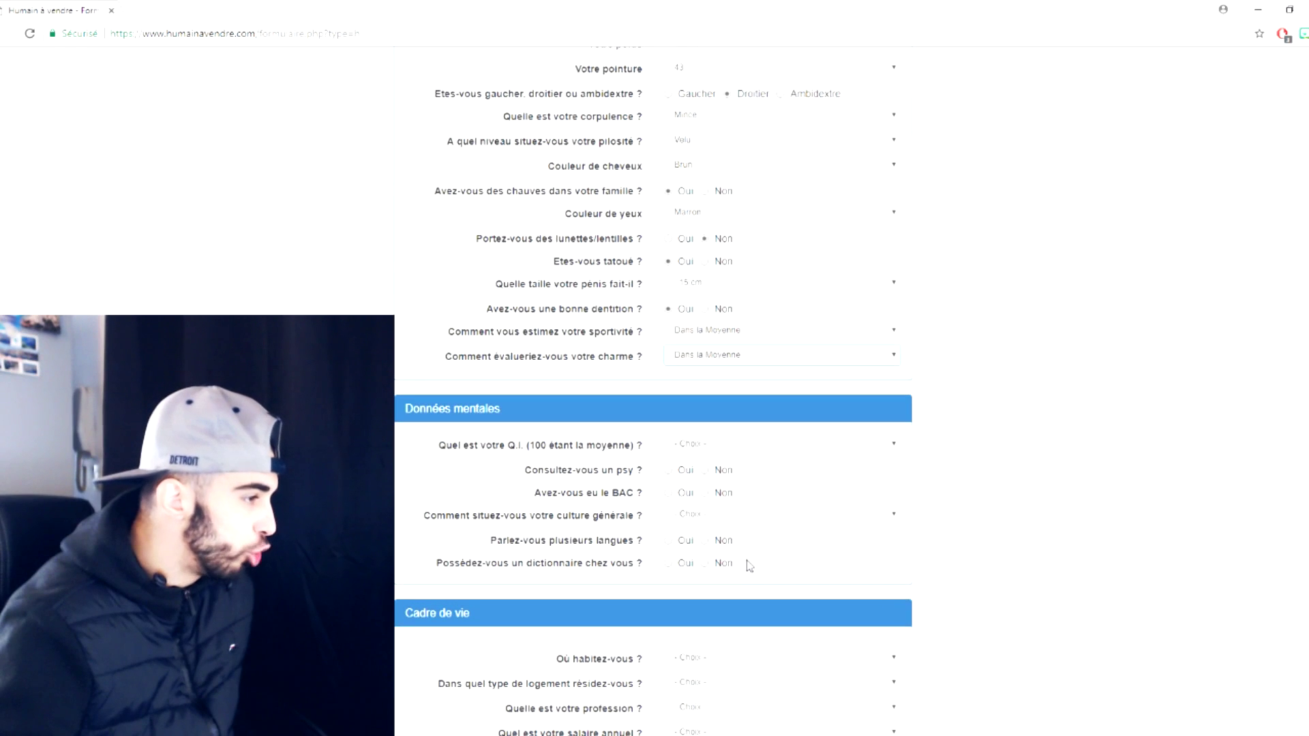
click(711, 448)
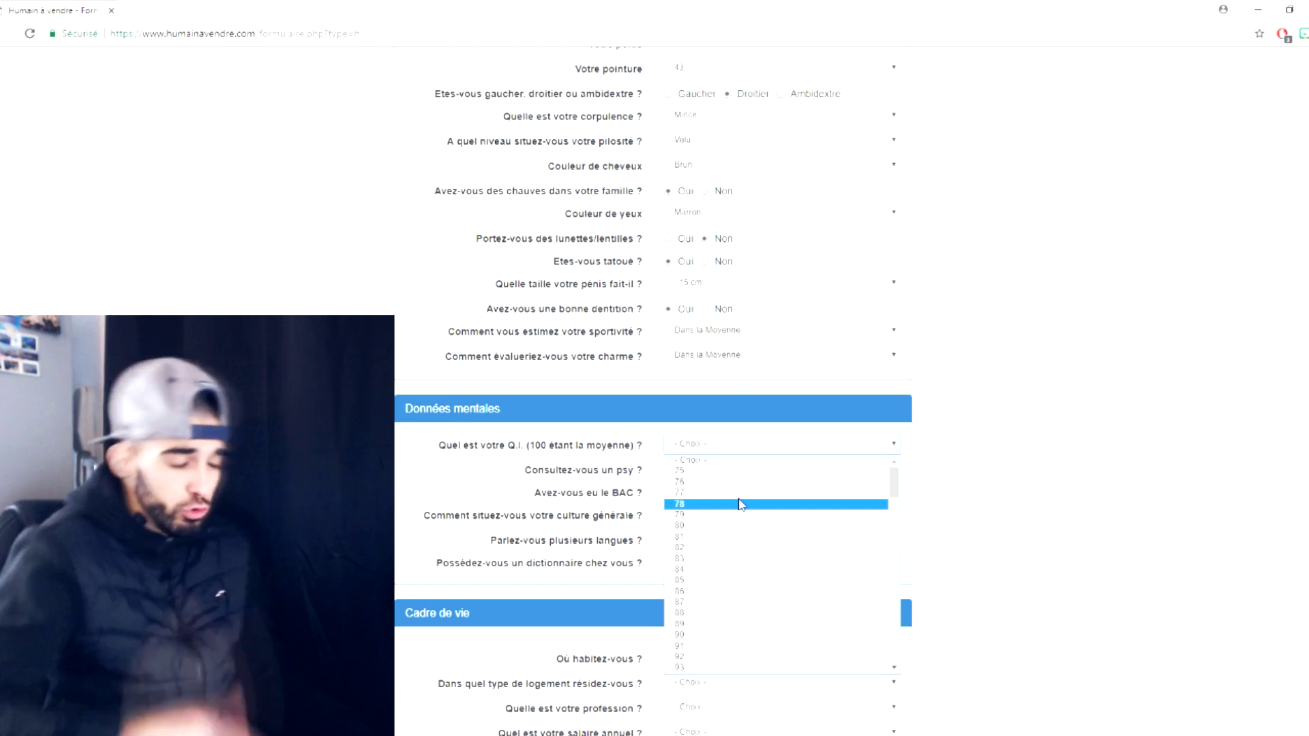
scroll(750, 602, down, 4)
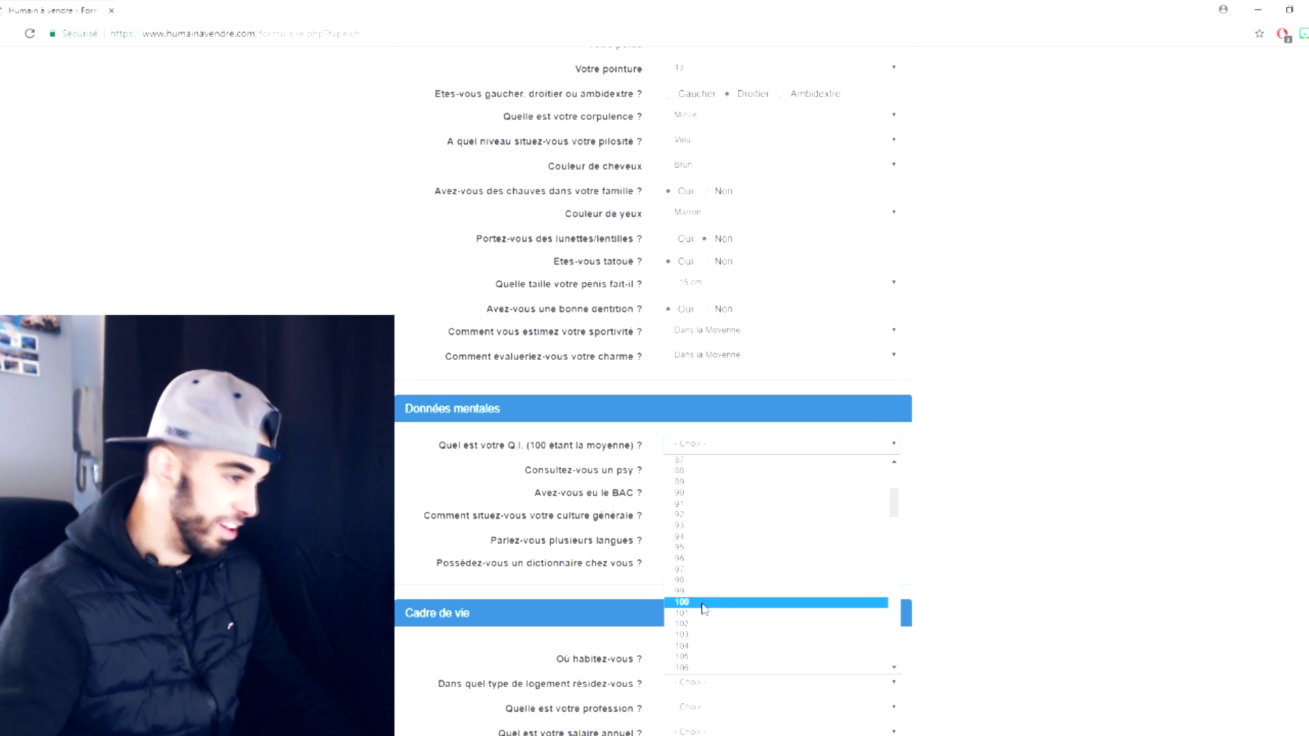
scroll(704, 607, up, 4)
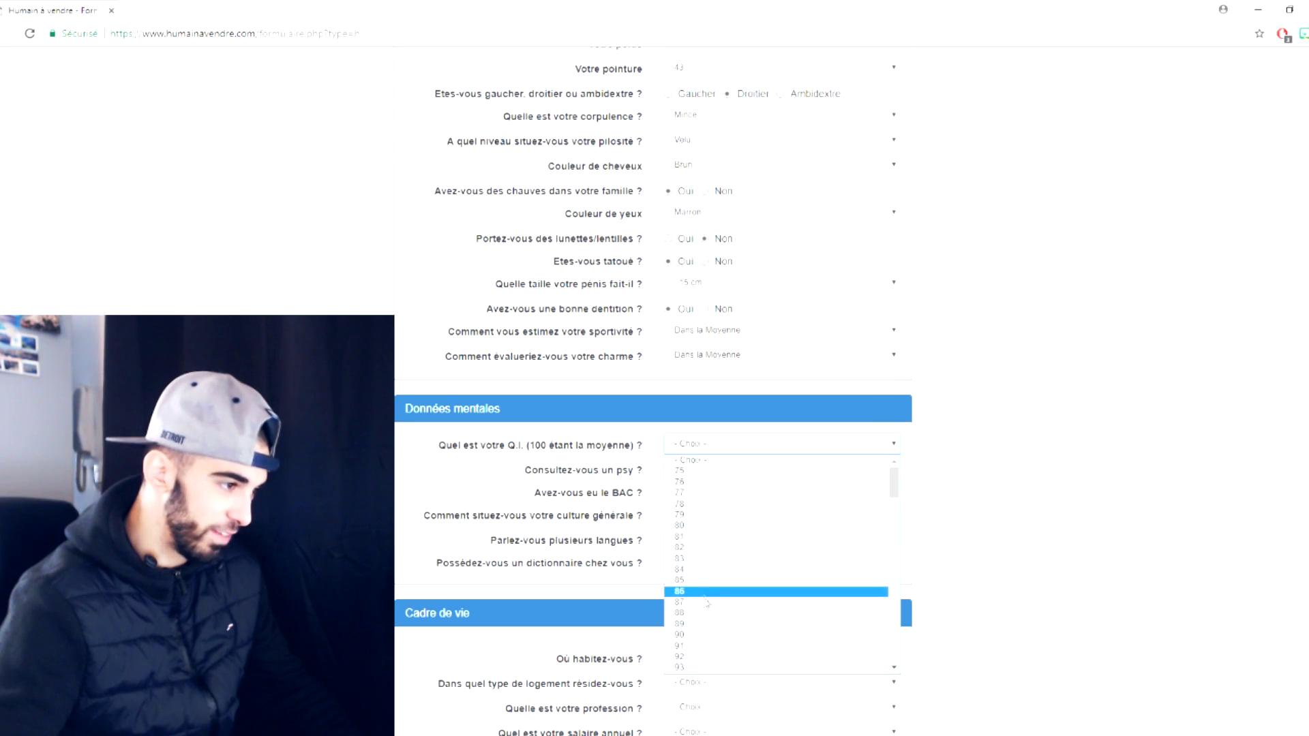
scroll(699, 501, down, 4)
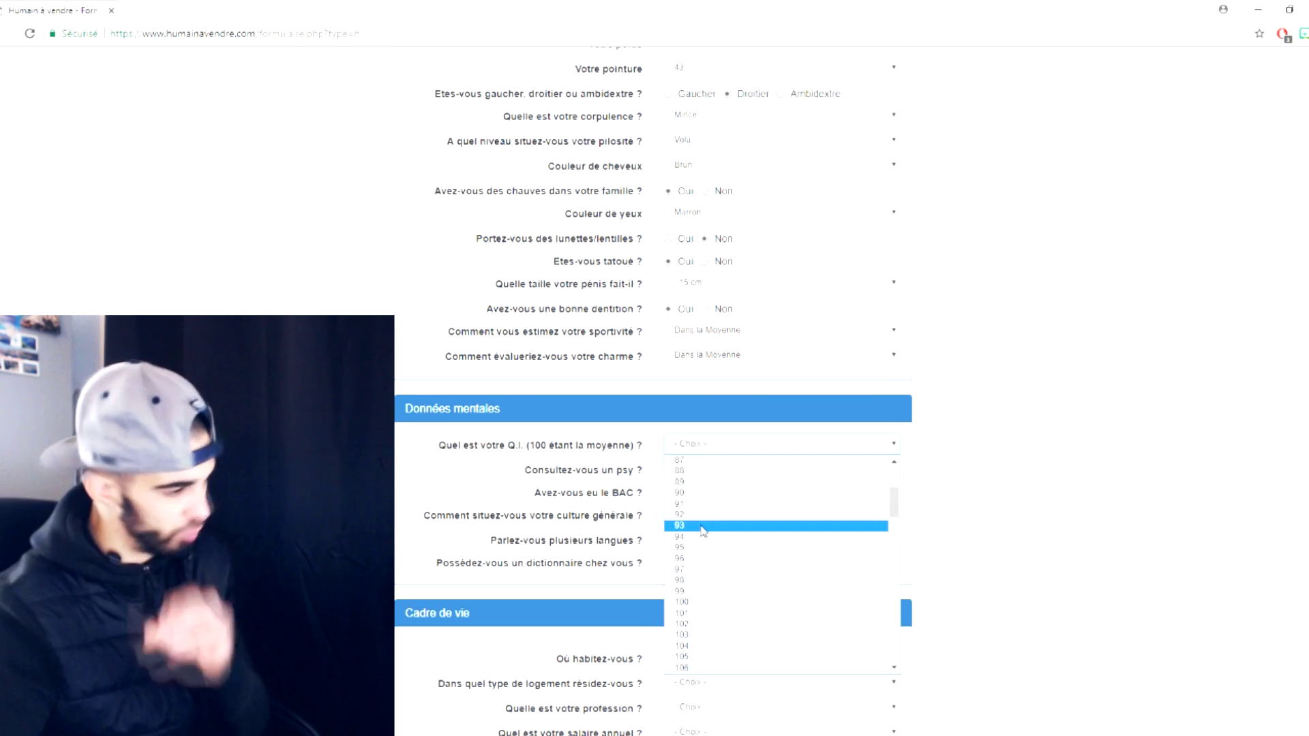
click(715, 603)
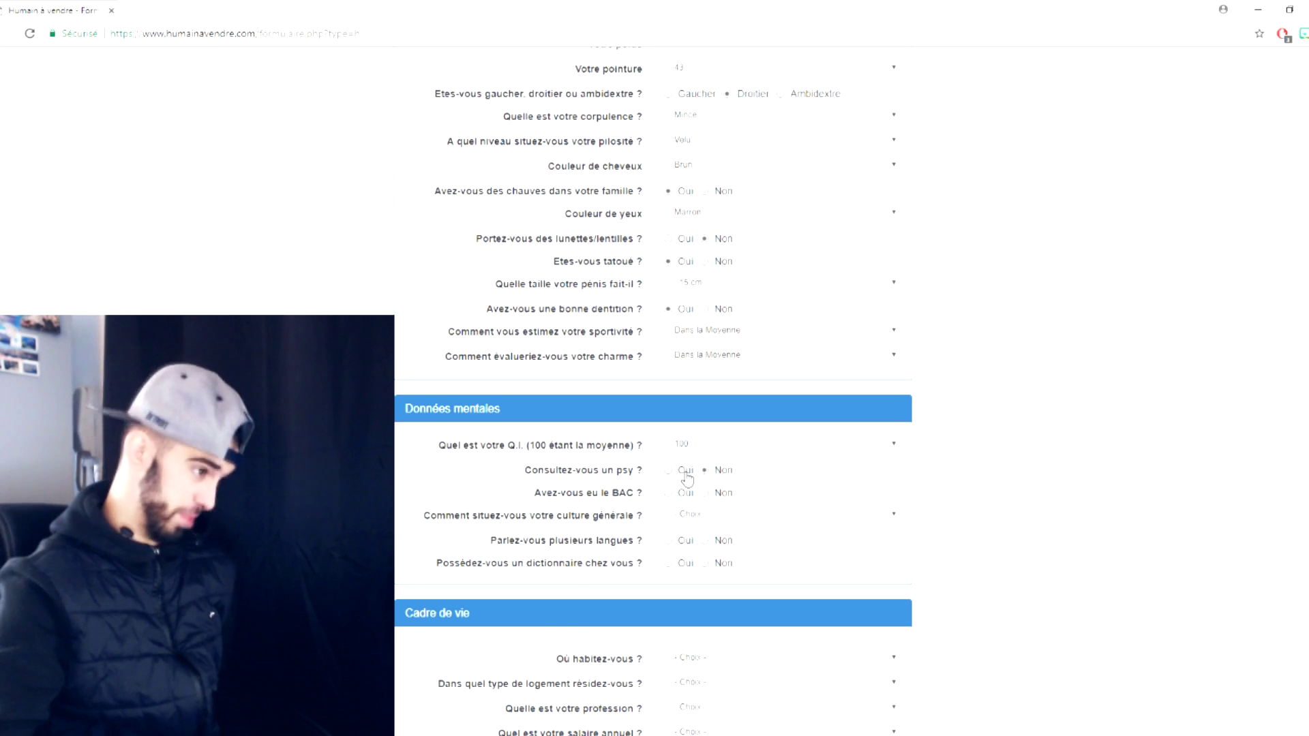
Rate general culture as Dans la Moyenne and answer Non to the BAC, multiple languages and dictionary questions.
click(706, 492)
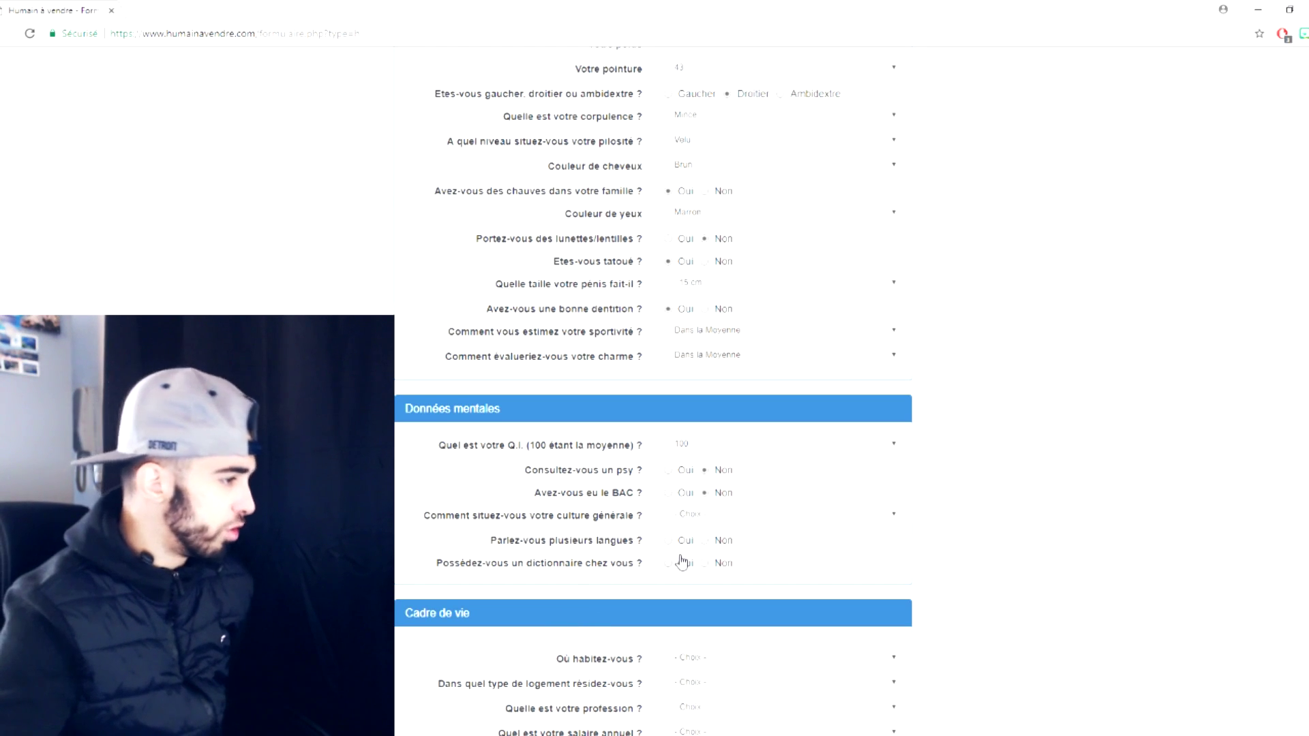
click(700, 517)
click(724, 564)
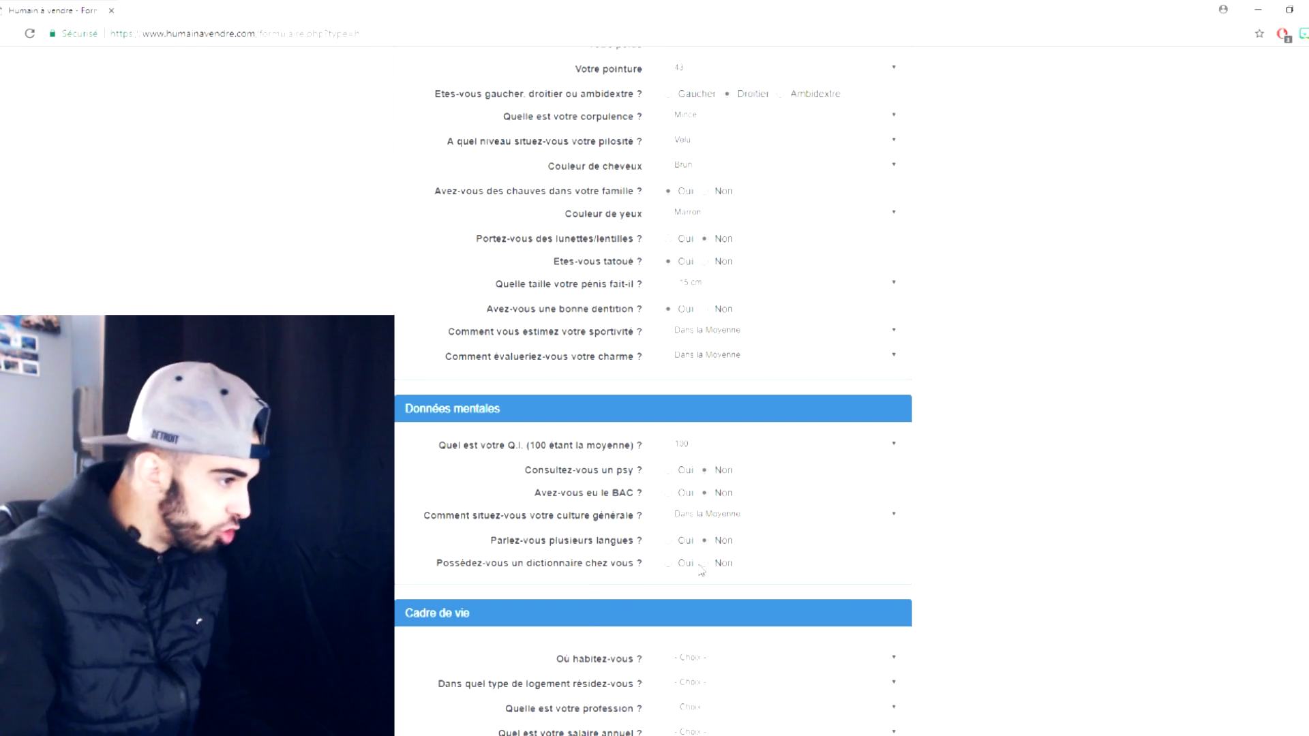
Set the place of residence to Grande ville and the housing type to Appartement under Cadre de vie.
scroll(699, 617, down, 2)
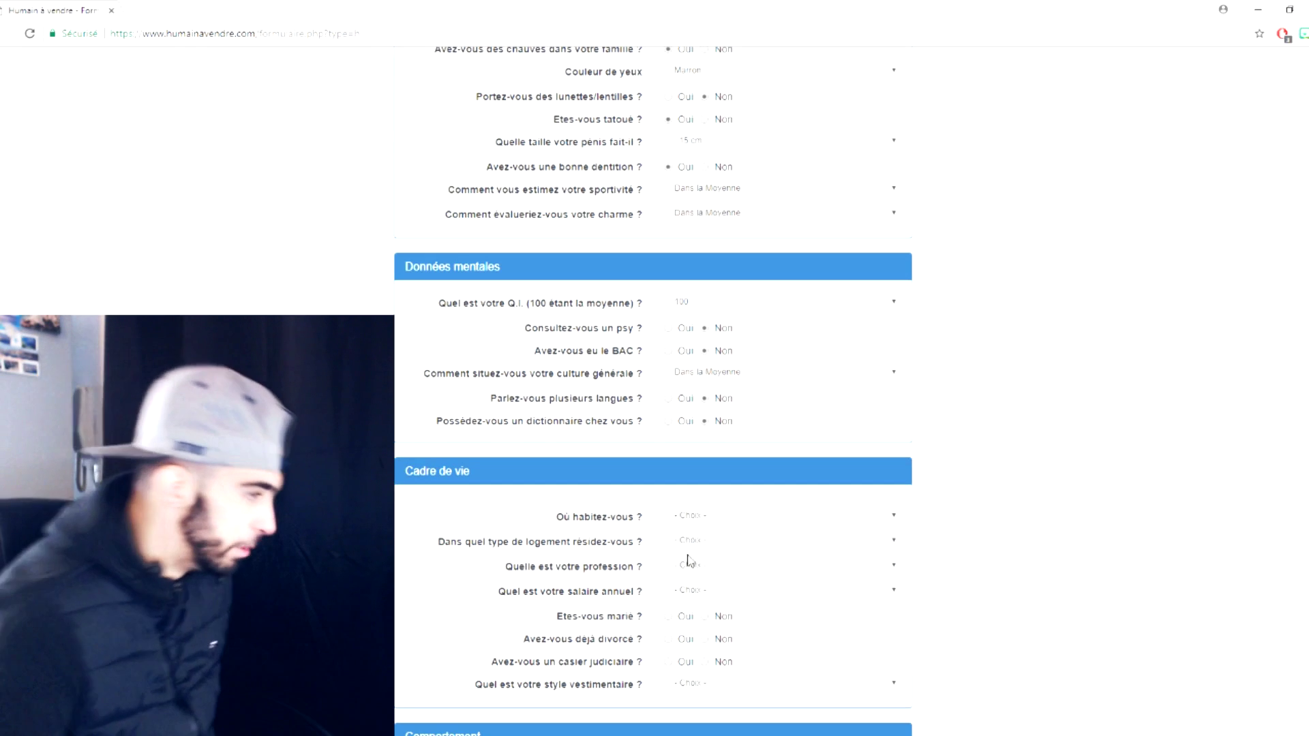
scroll(810, 605, down, 1)
click(717, 448)
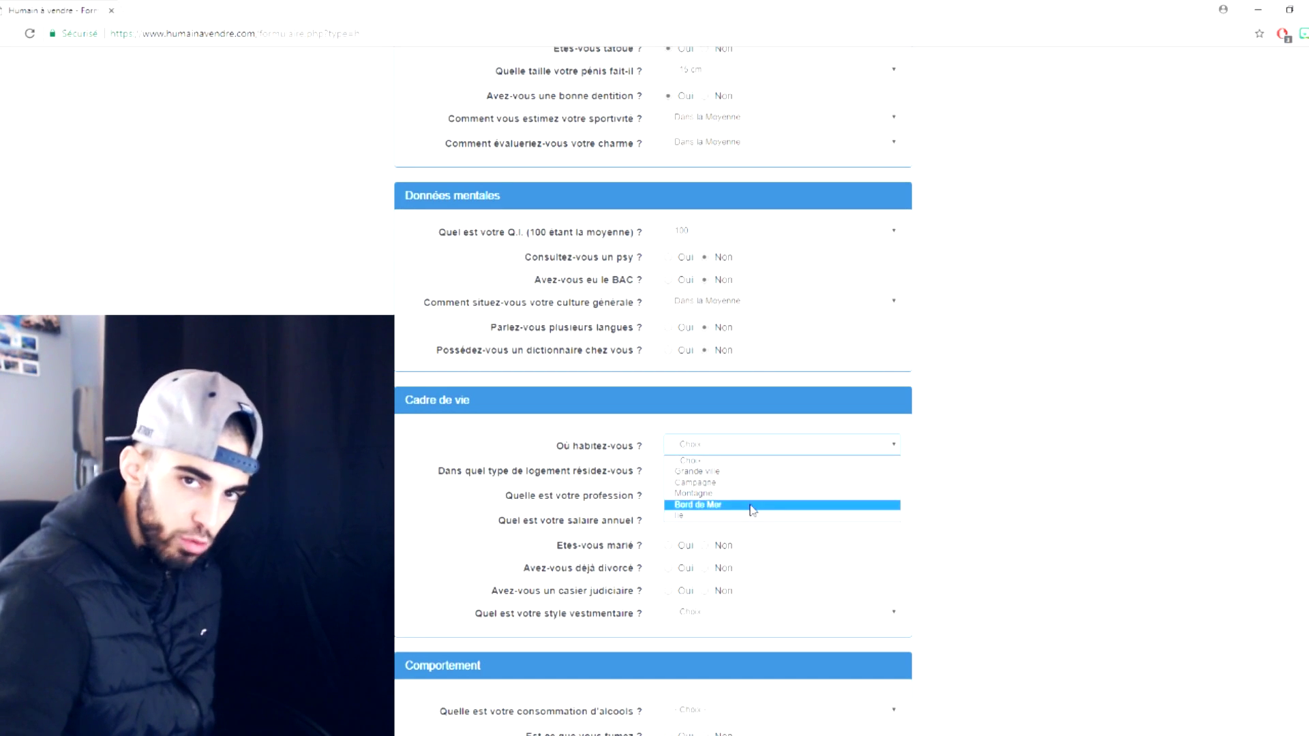
click(754, 472)
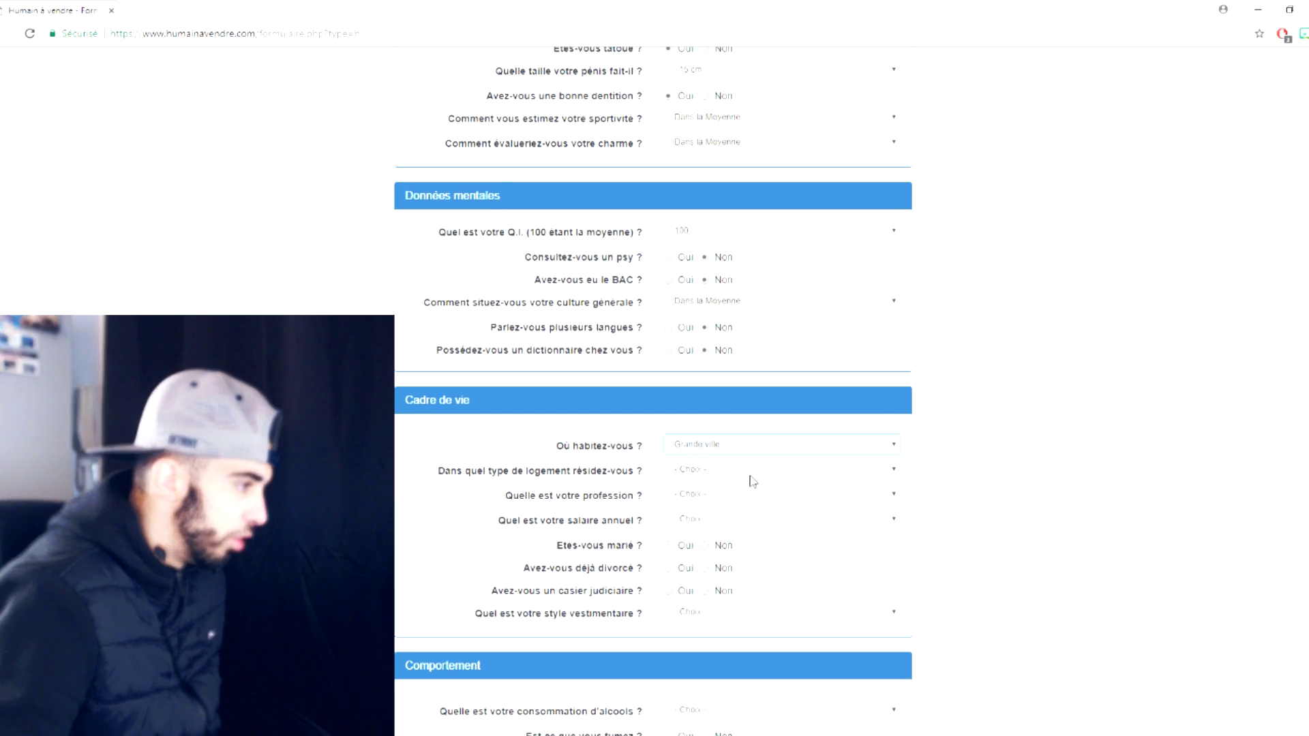
click(750, 476)
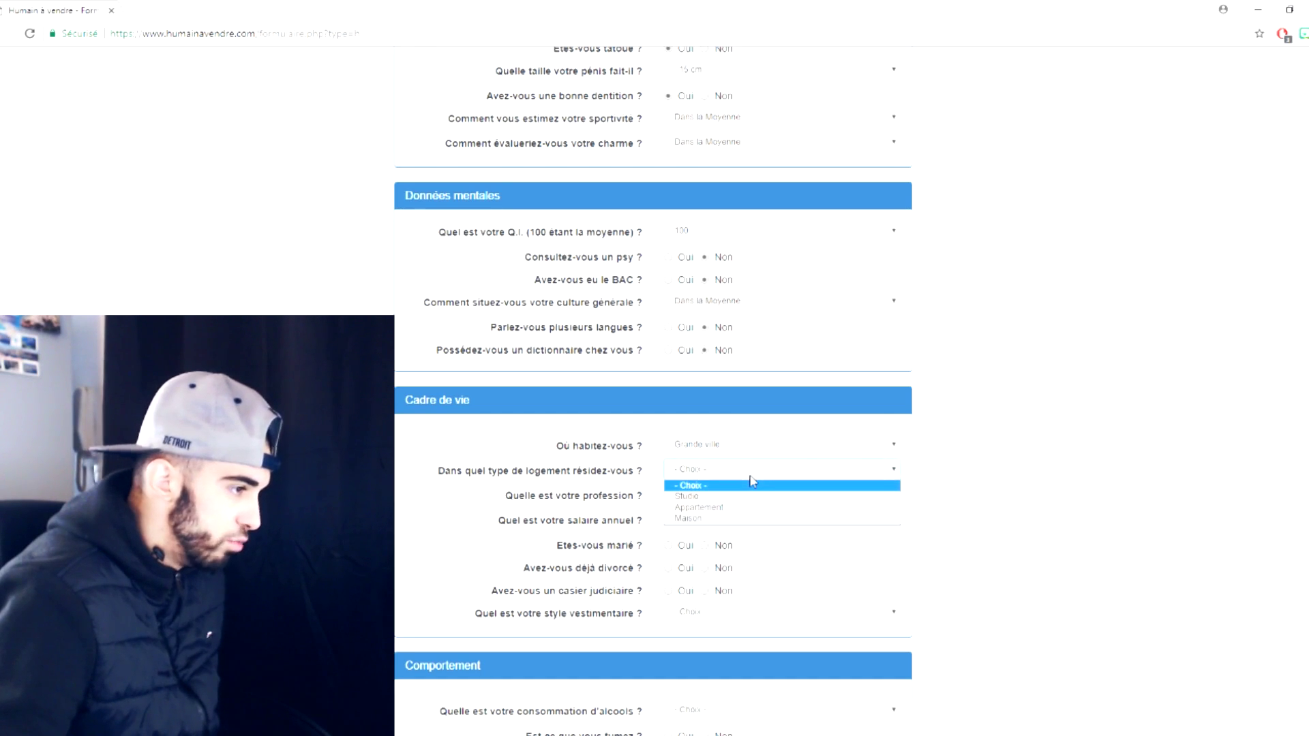
click(757, 513)
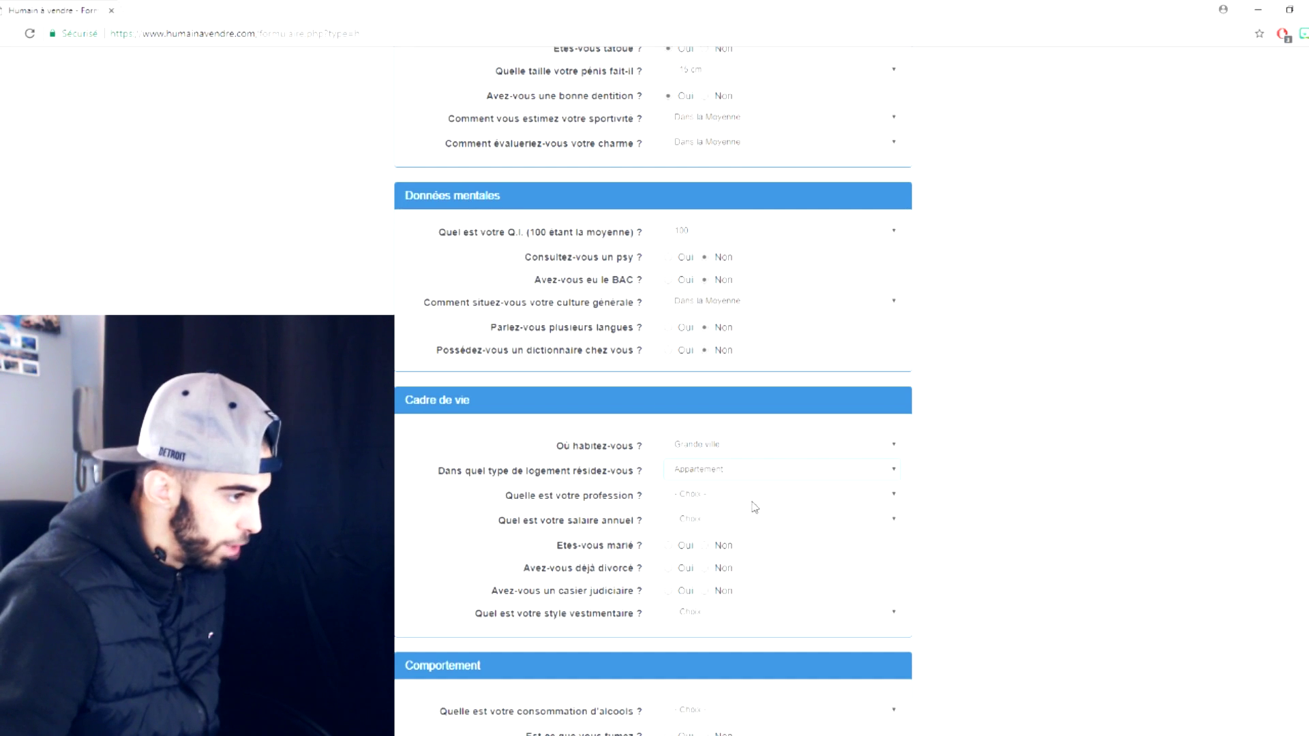
Set the profession to Informatique, télécommunications under Cadre de vie.
click(723, 501)
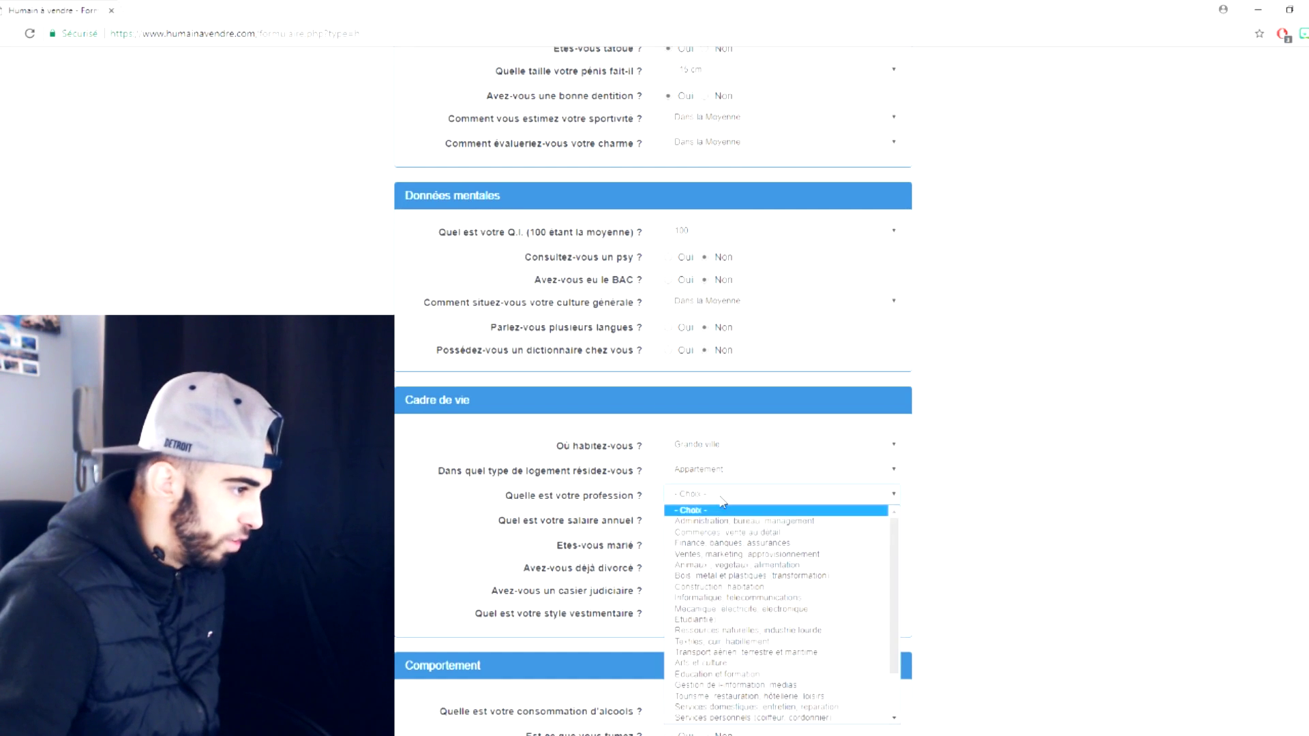
scroll(716, 539, down, 2)
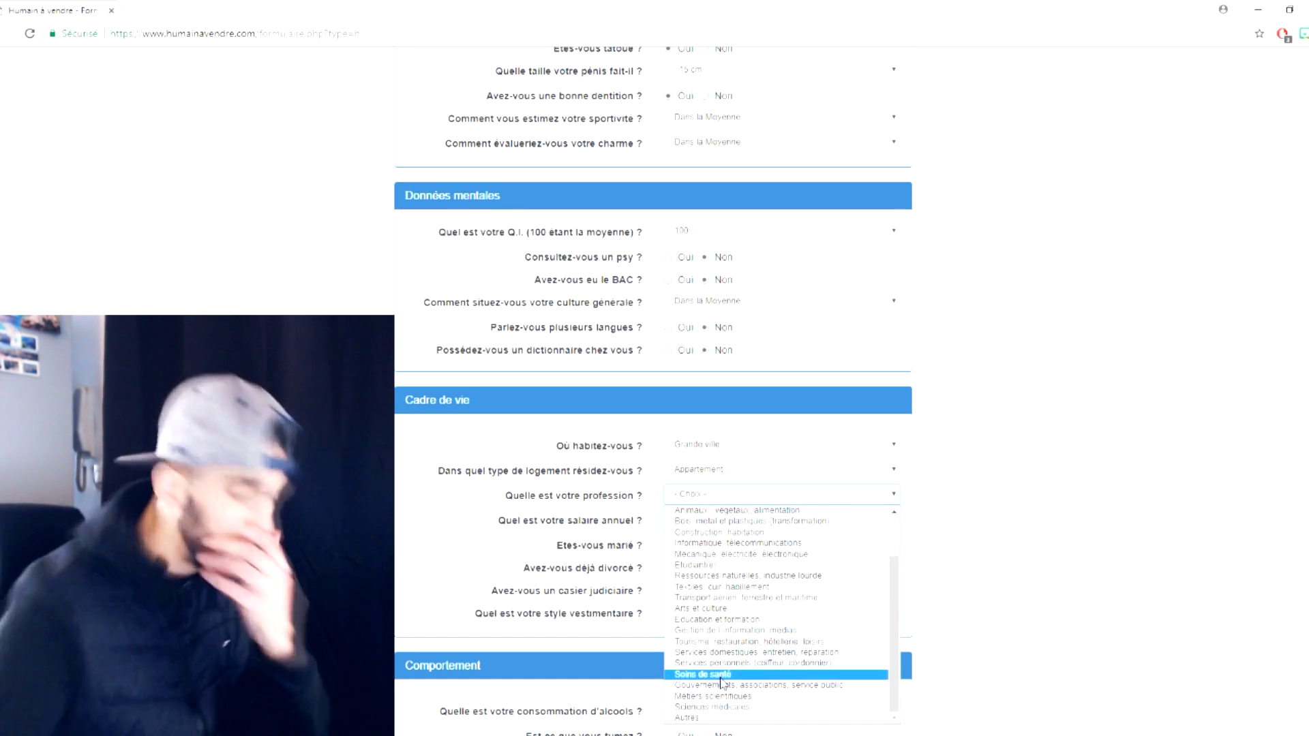
scroll(681, 518, up, 2)
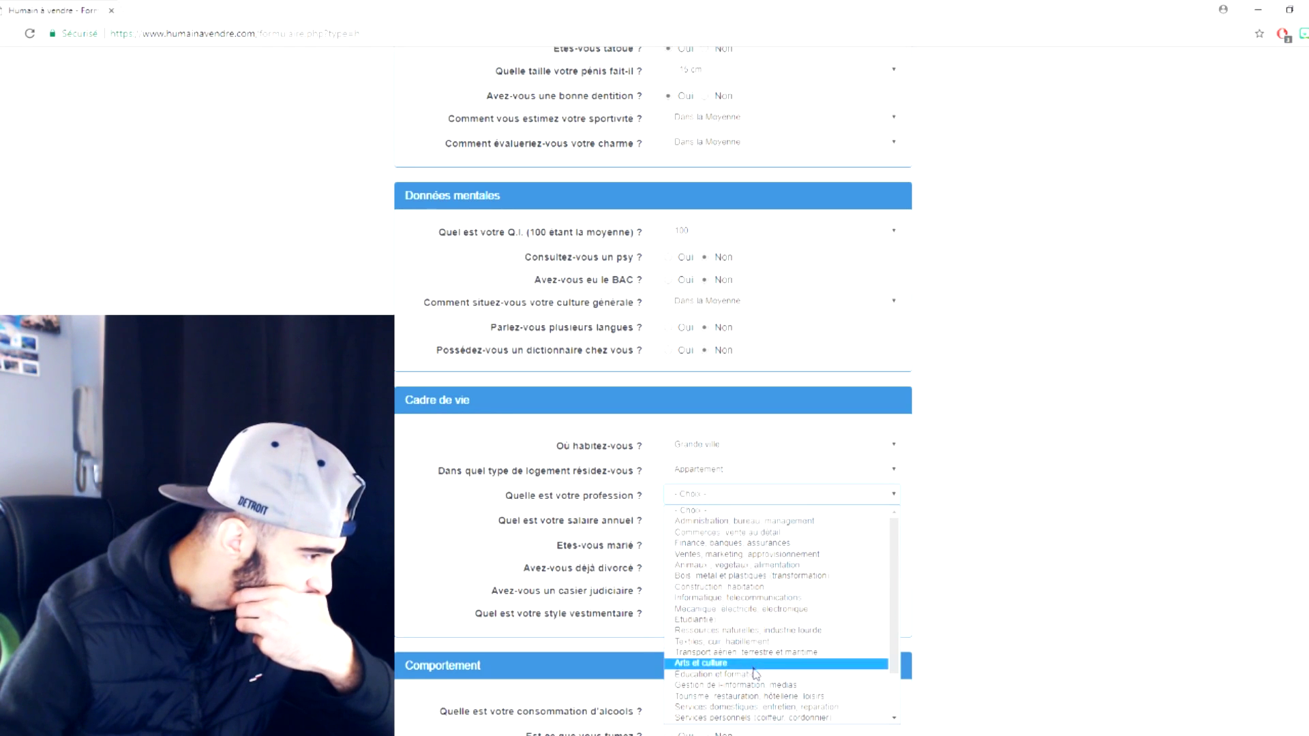
click(734, 598)
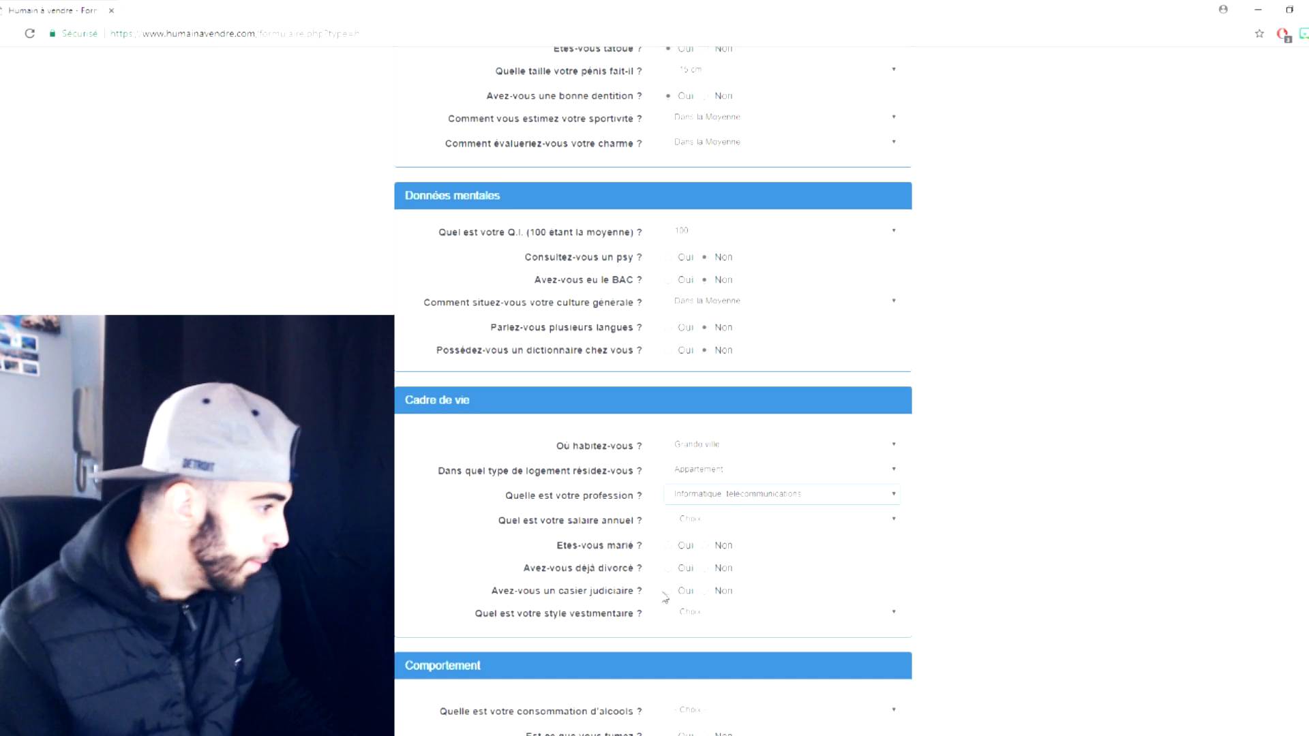
Set the annual salary to Moins de 10 000 € and answer Non to the marriage, divorce and criminal record questions.
click(713, 525)
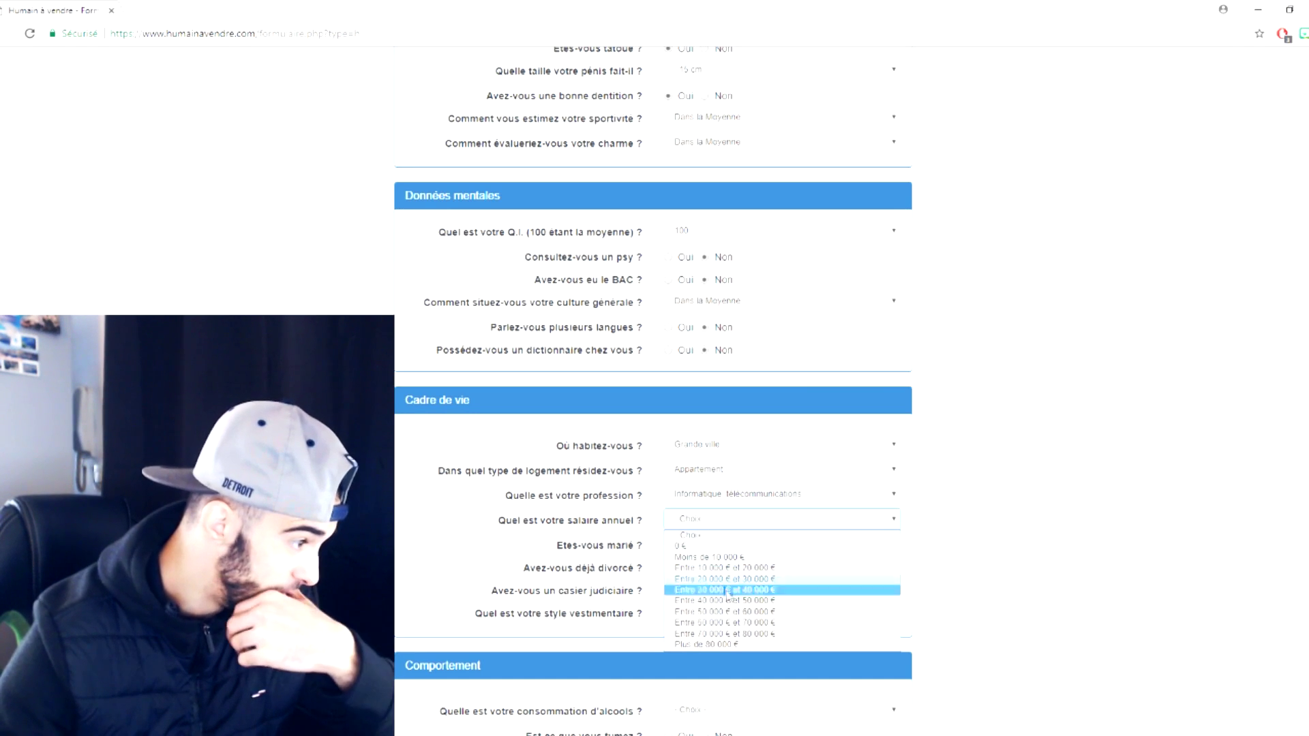
click(723, 557)
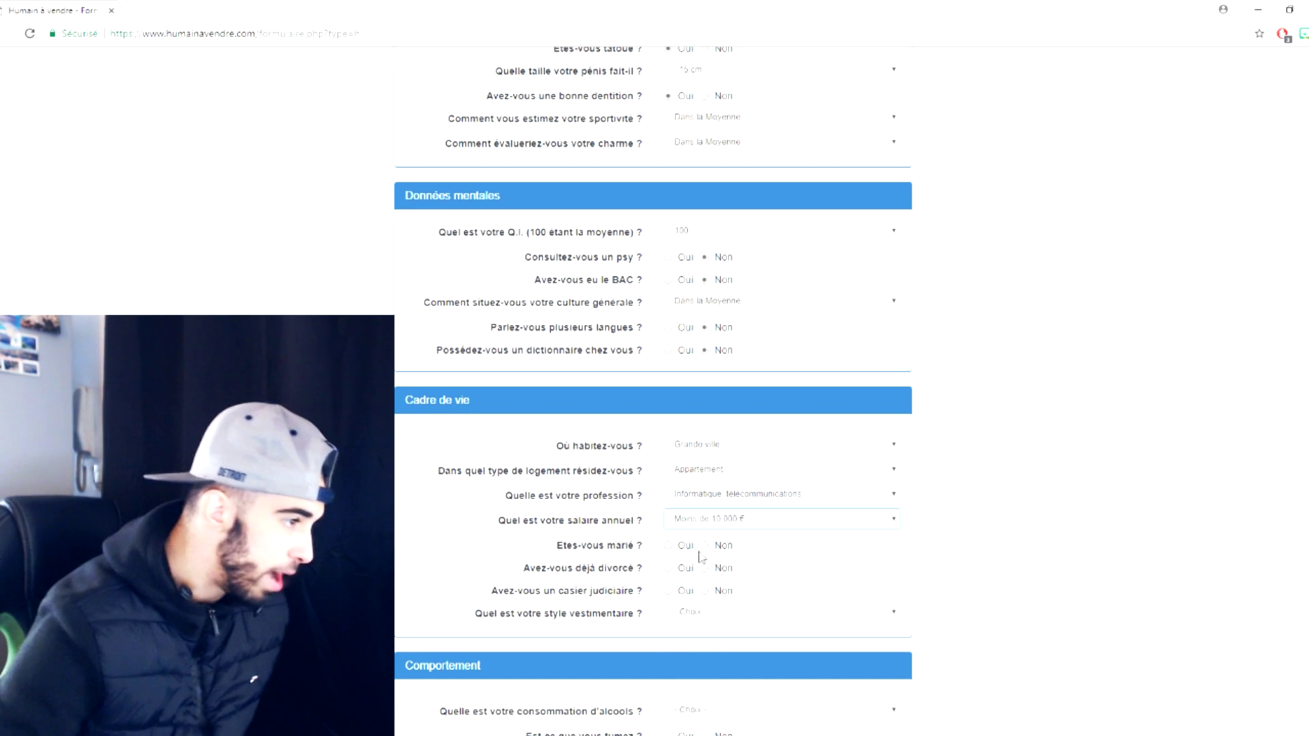
click(708, 546)
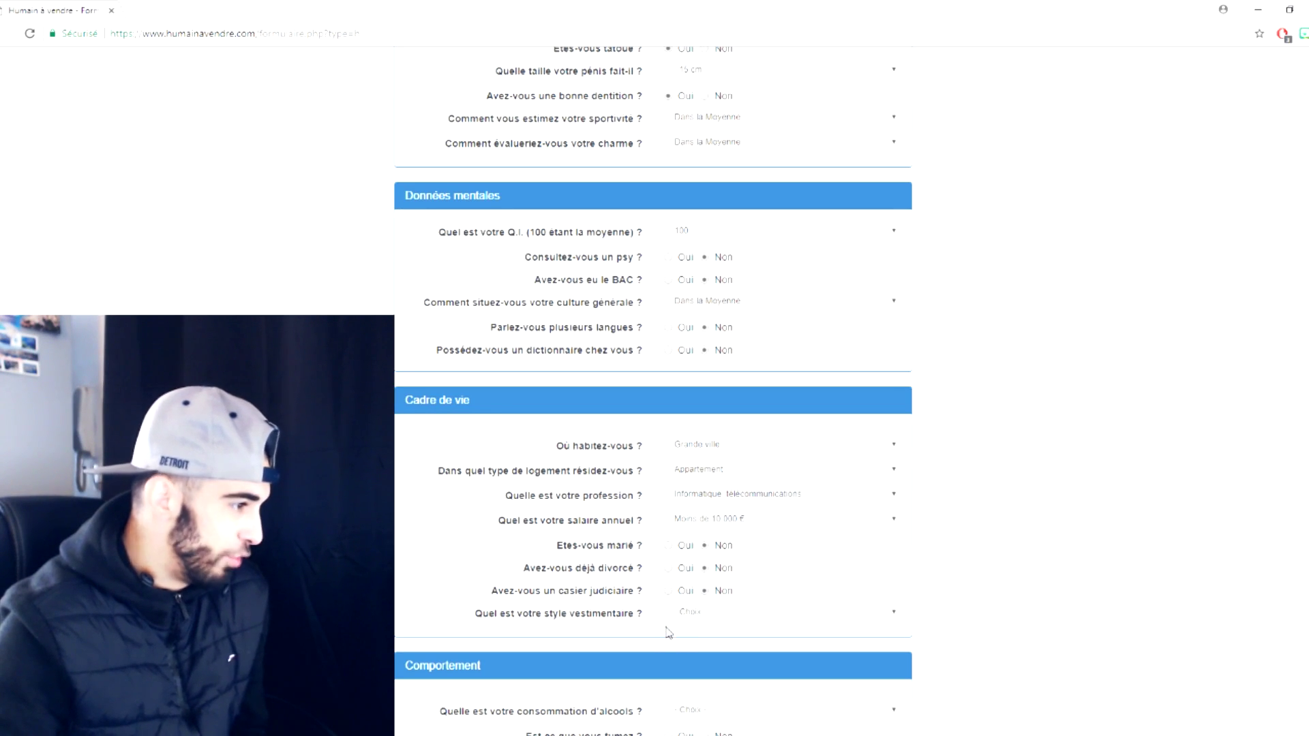
Set the clothing style to Classique to complete the Cadre de vie section.
click(699, 616)
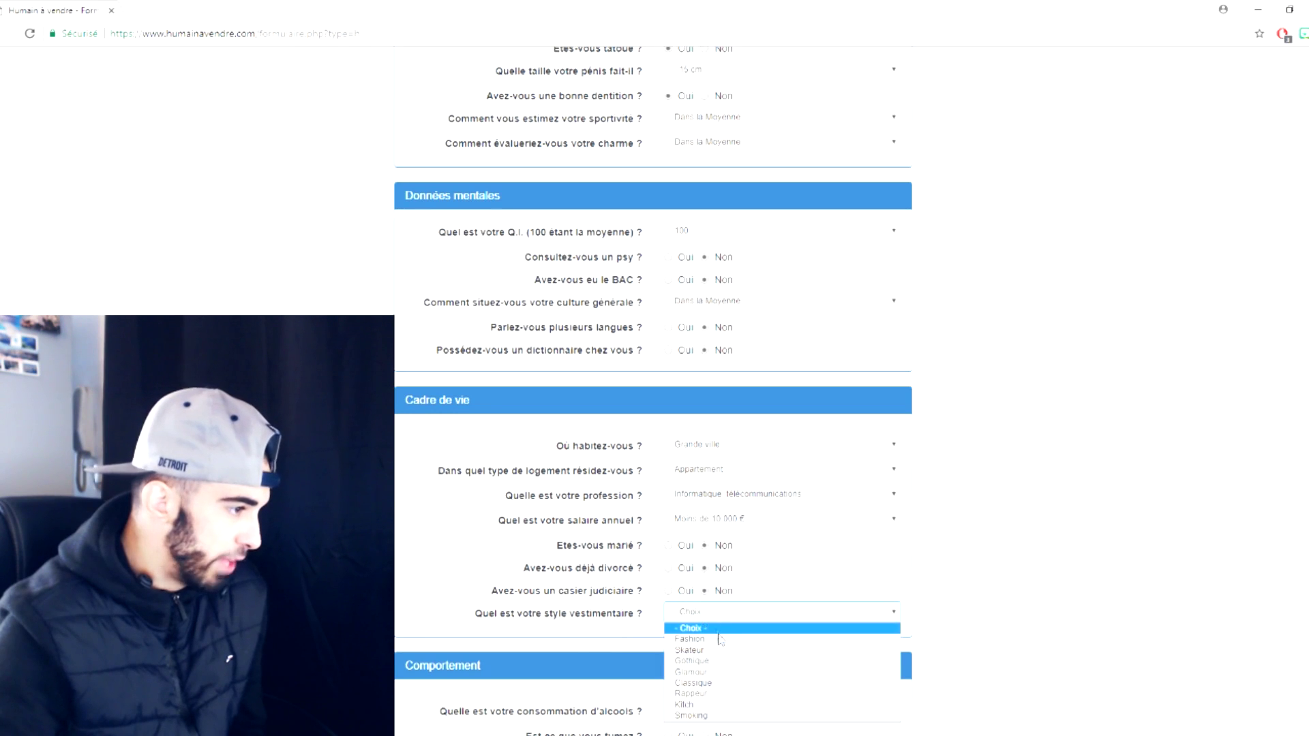
click(728, 684)
scroll(728, 684, down, 2)
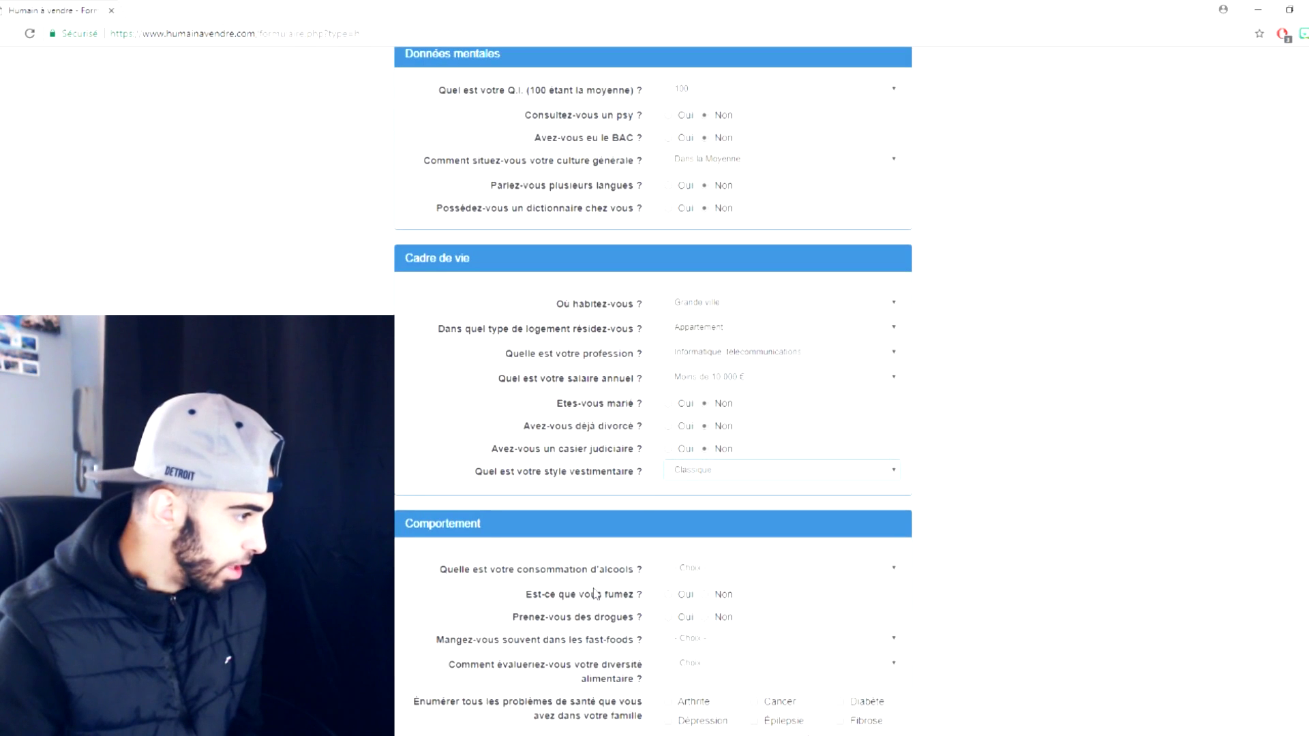
Set alcohol consumption to Jamais and answer Non to the smoking and drugs questions under Comportement.
scroll(656, 576, down, 1)
click(709, 504)
click(712, 523)
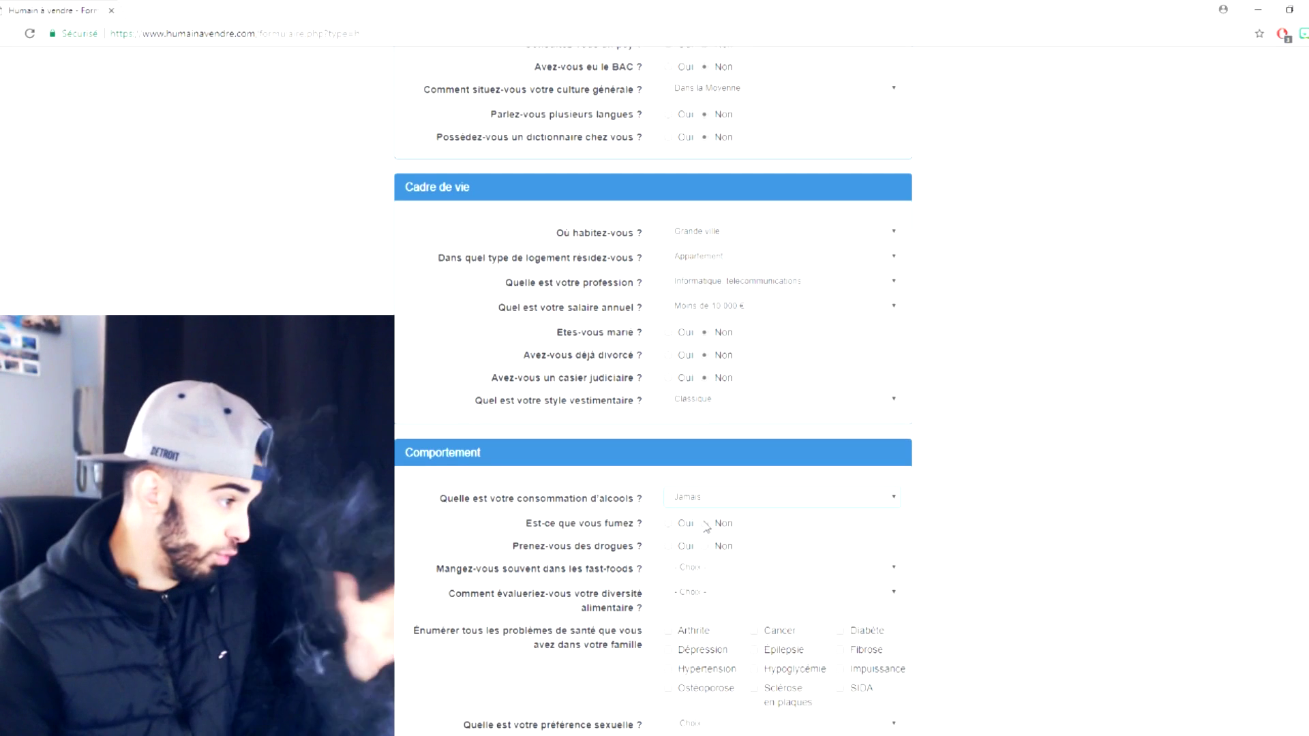
click(704, 546)
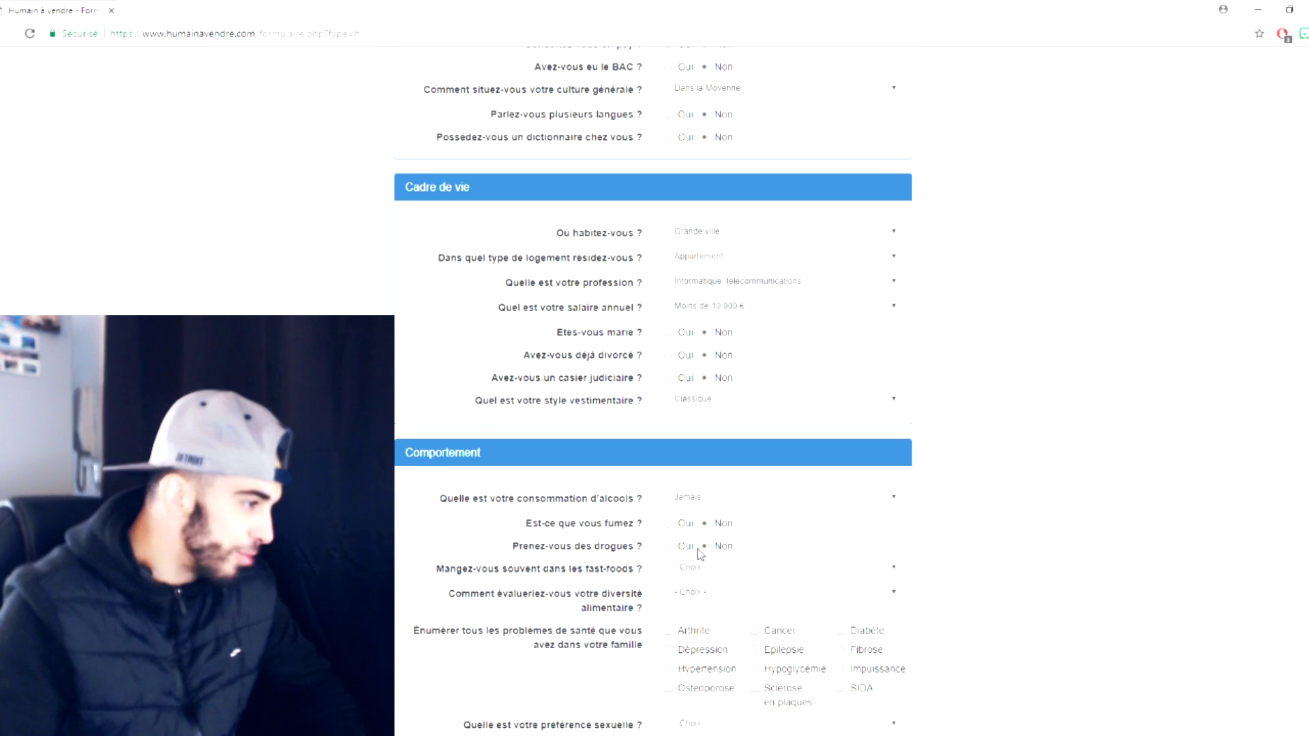
Set the fast-food frequency to Souvent and the dietary diversity to Variée under Comportement.
click(704, 574)
click(705, 615)
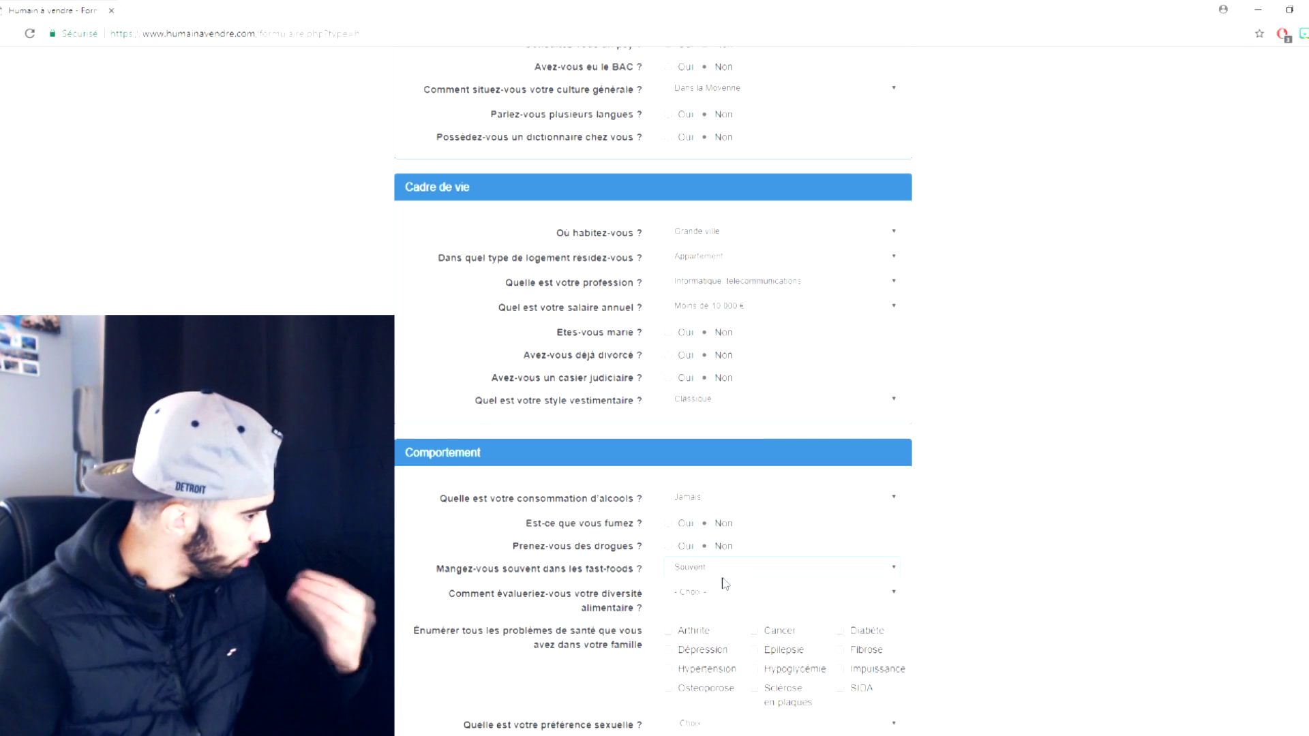
click(726, 601)
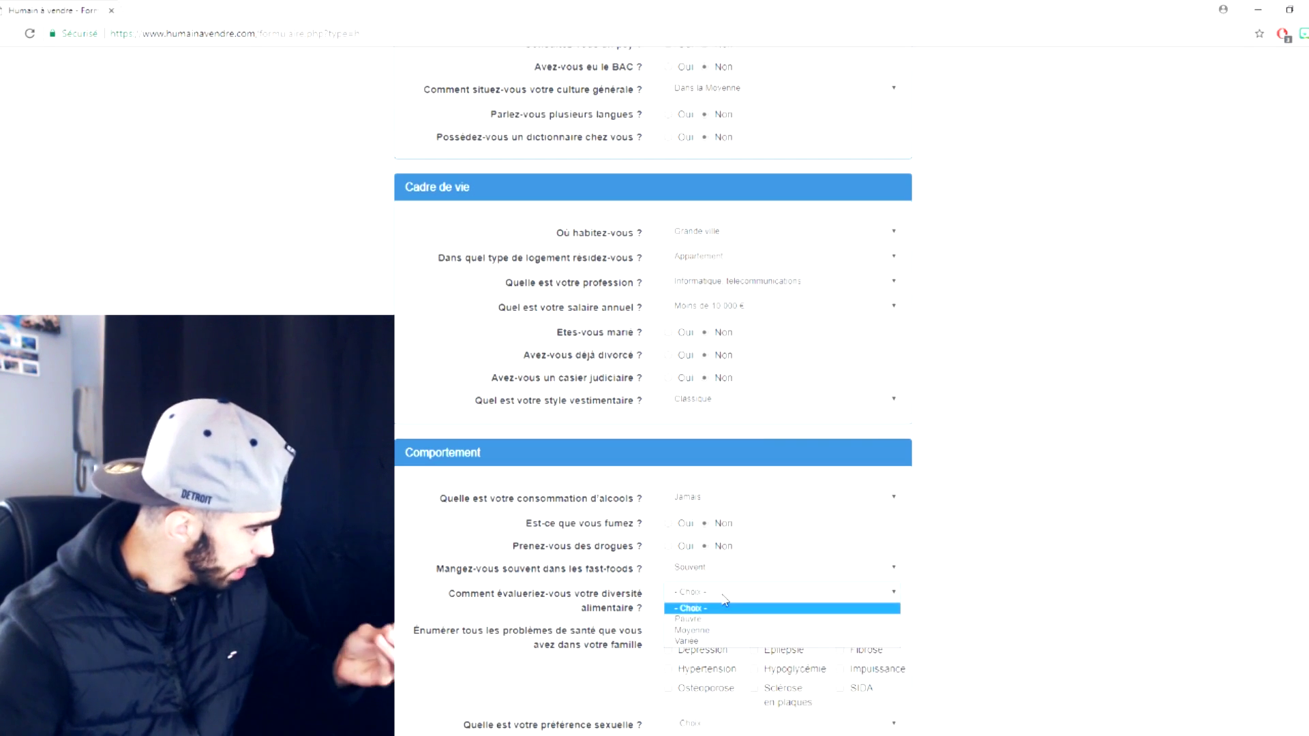
click(749, 641)
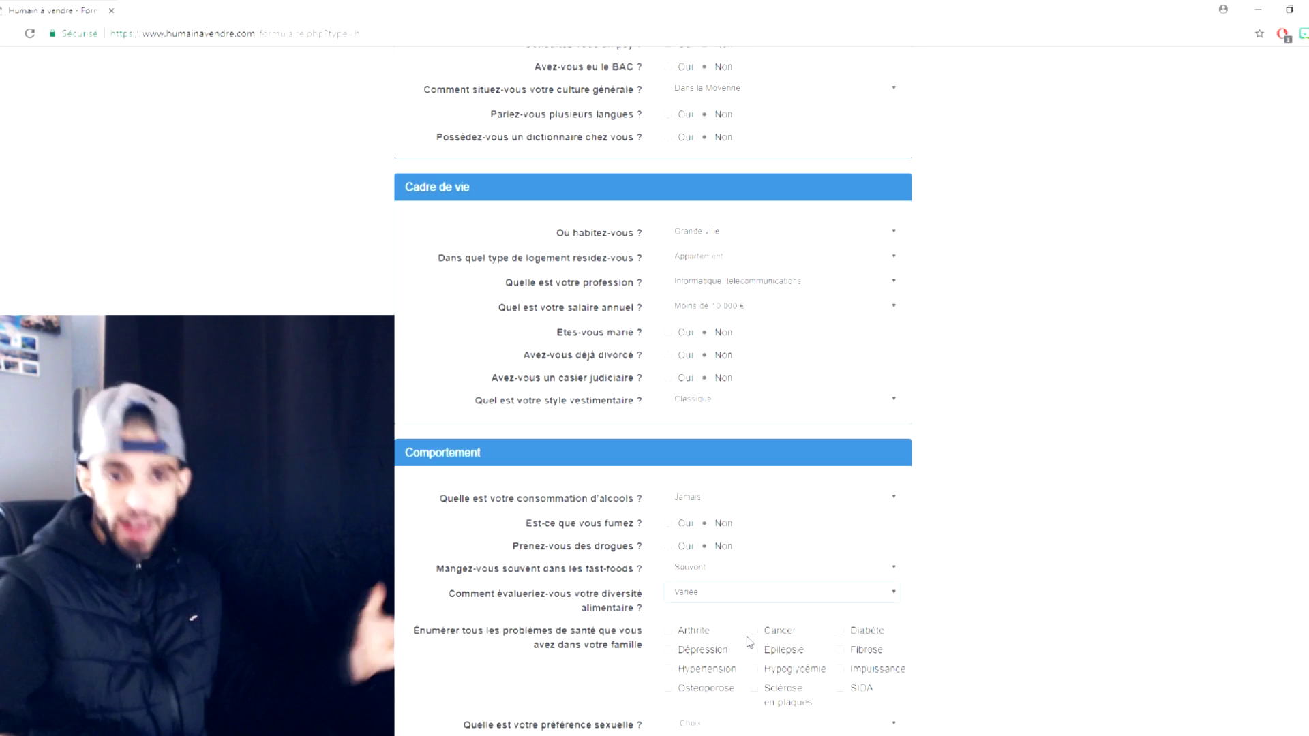
Set the sexual preference to Hétérosexuelle and answer Non to the viagra question, leaving the family health problems unchecked.
scroll(781, 635, down, 3)
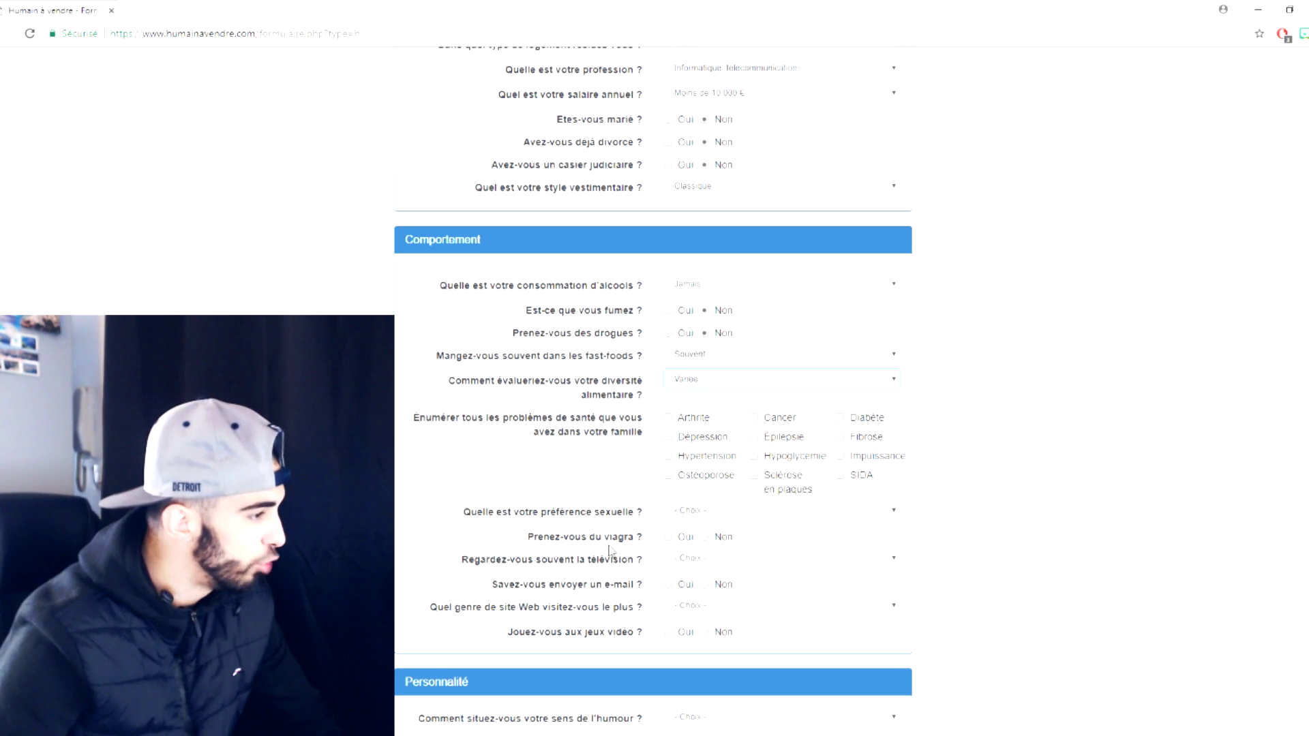
click(721, 511)
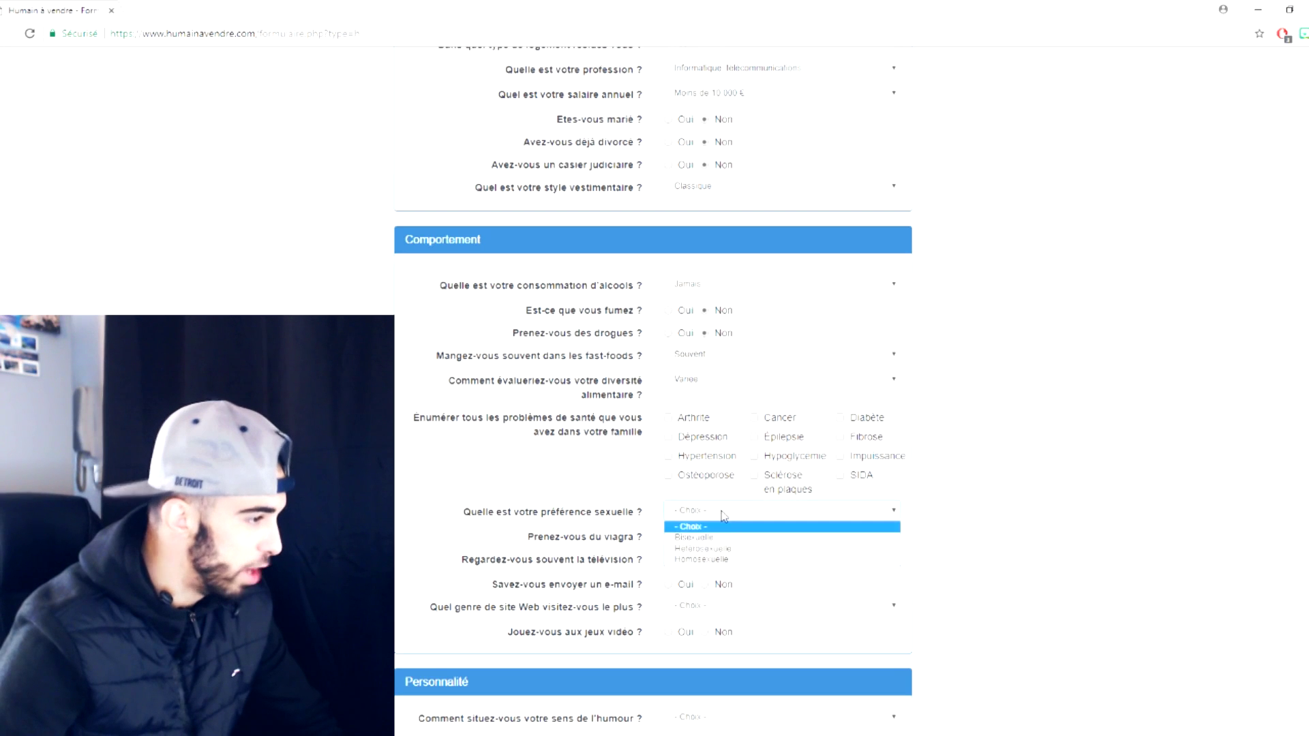
click(740, 554)
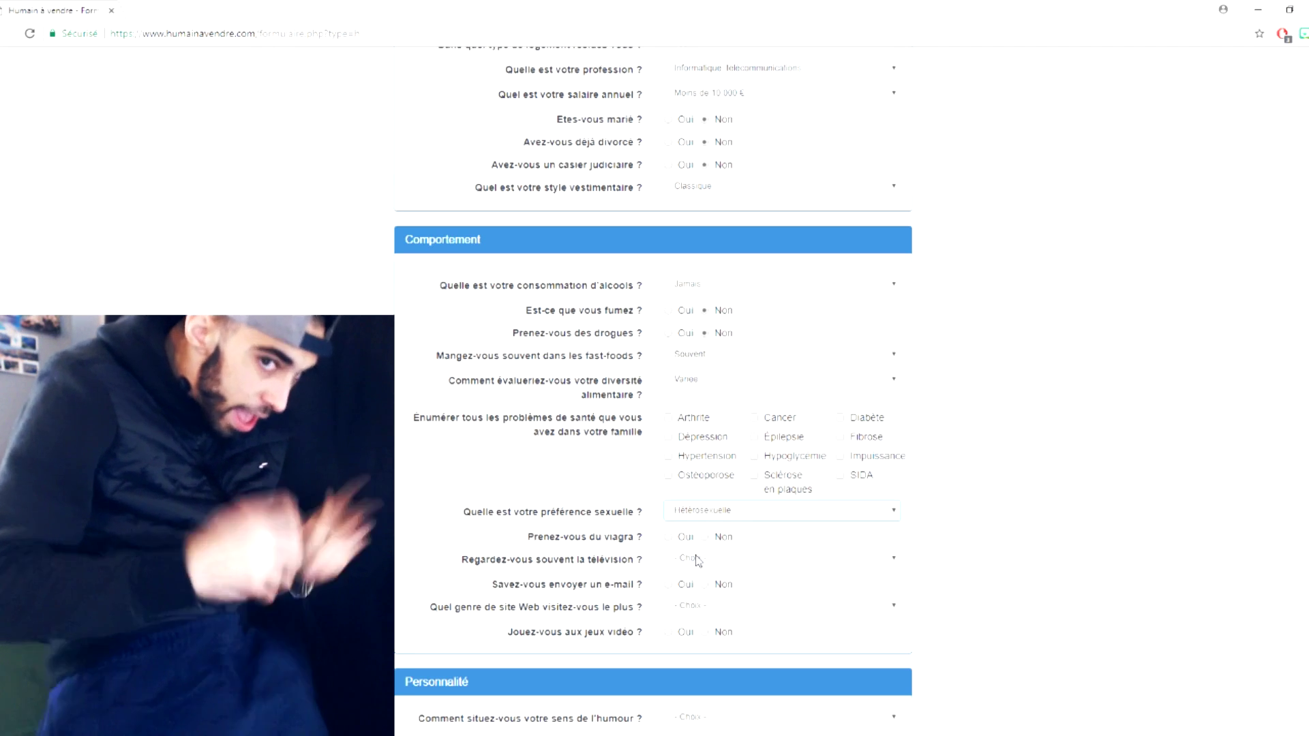
click(705, 537)
right_click(713, 546)
key(Escape)
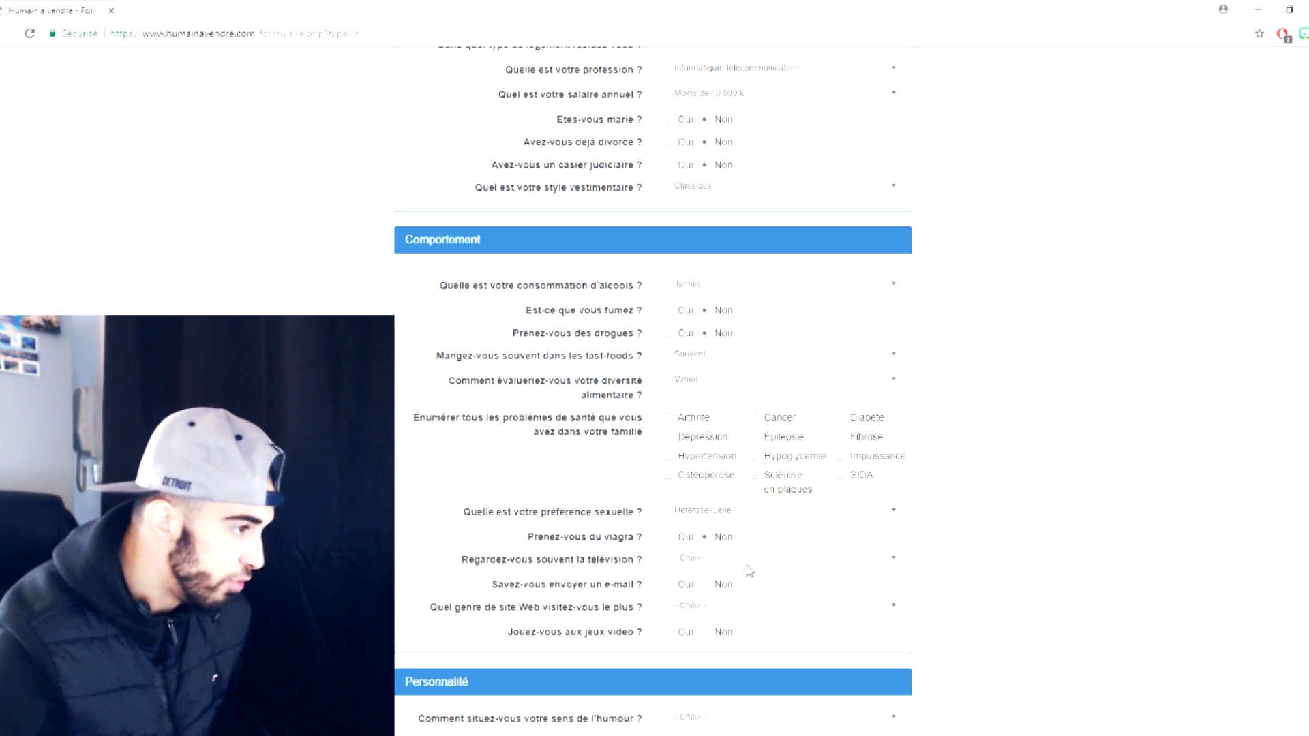
Set television viewing to Occasionnellement and the most visited website genre to Autre, and answer Oui to the e-mail and video game questions.
click(748, 560)
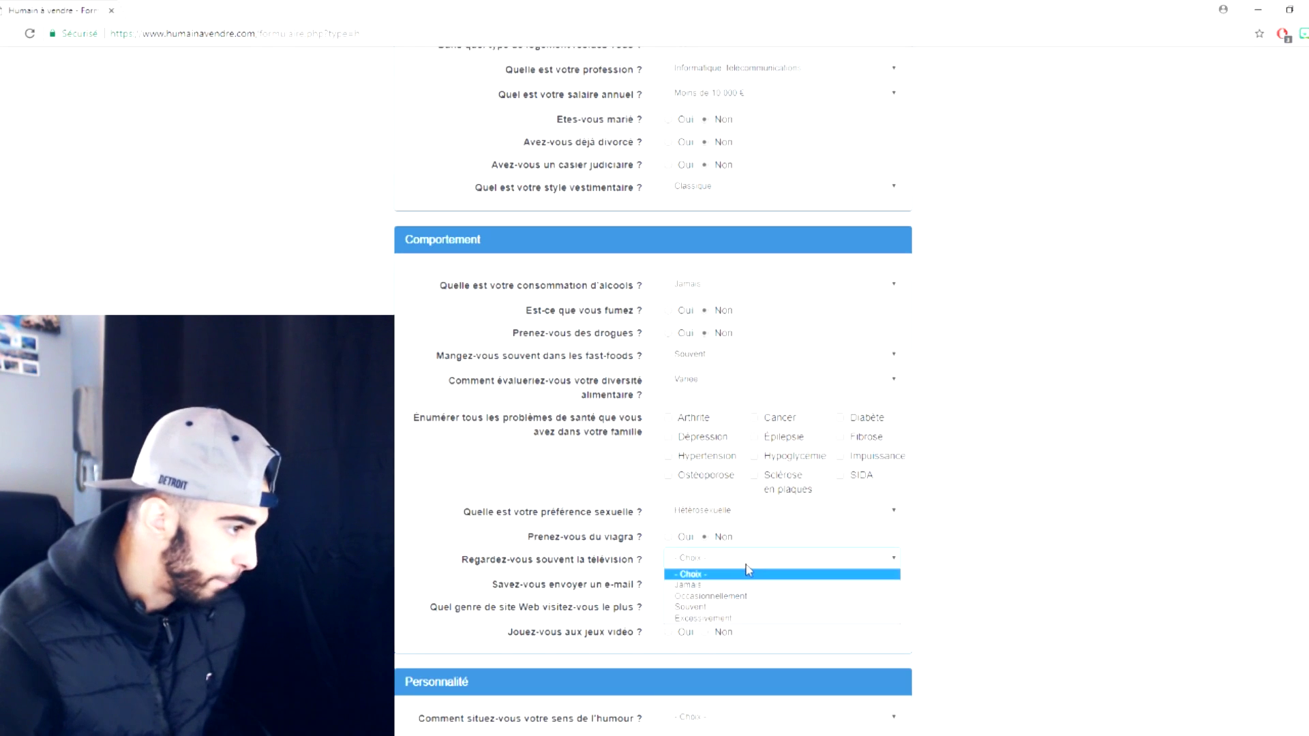
click(733, 598)
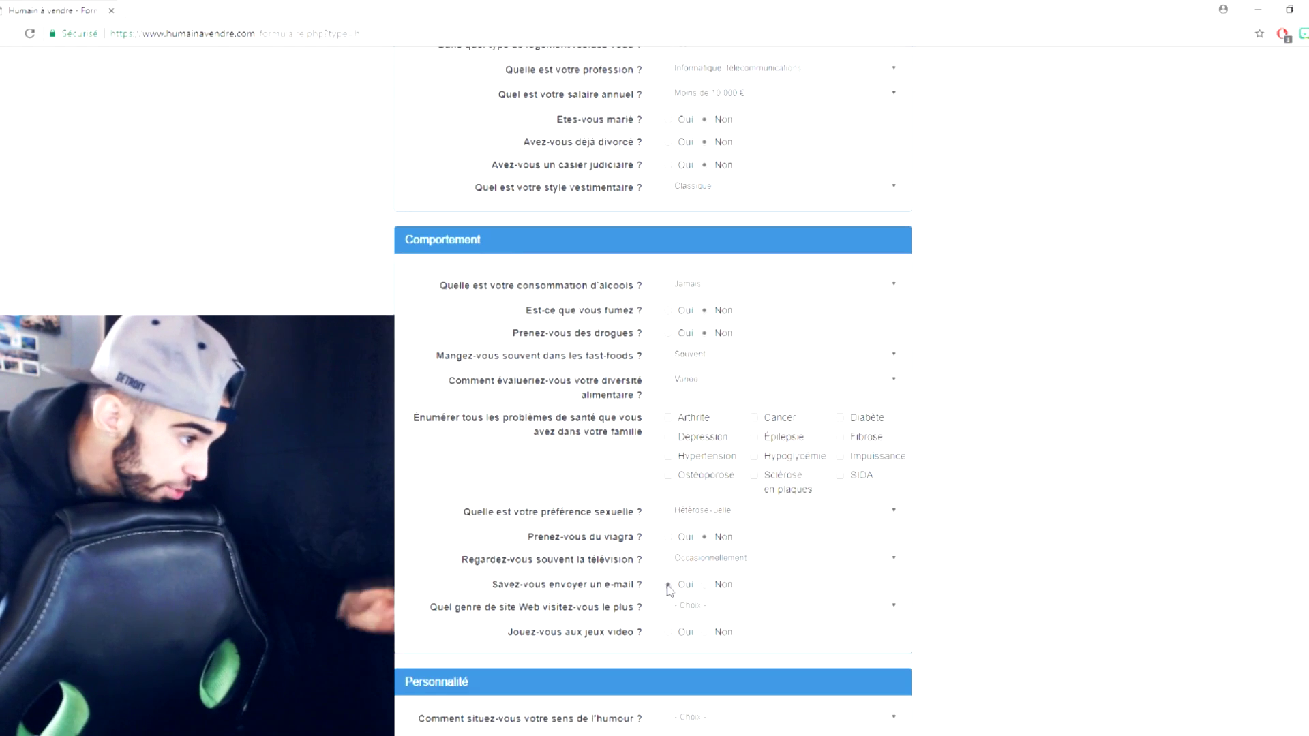
click(697, 607)
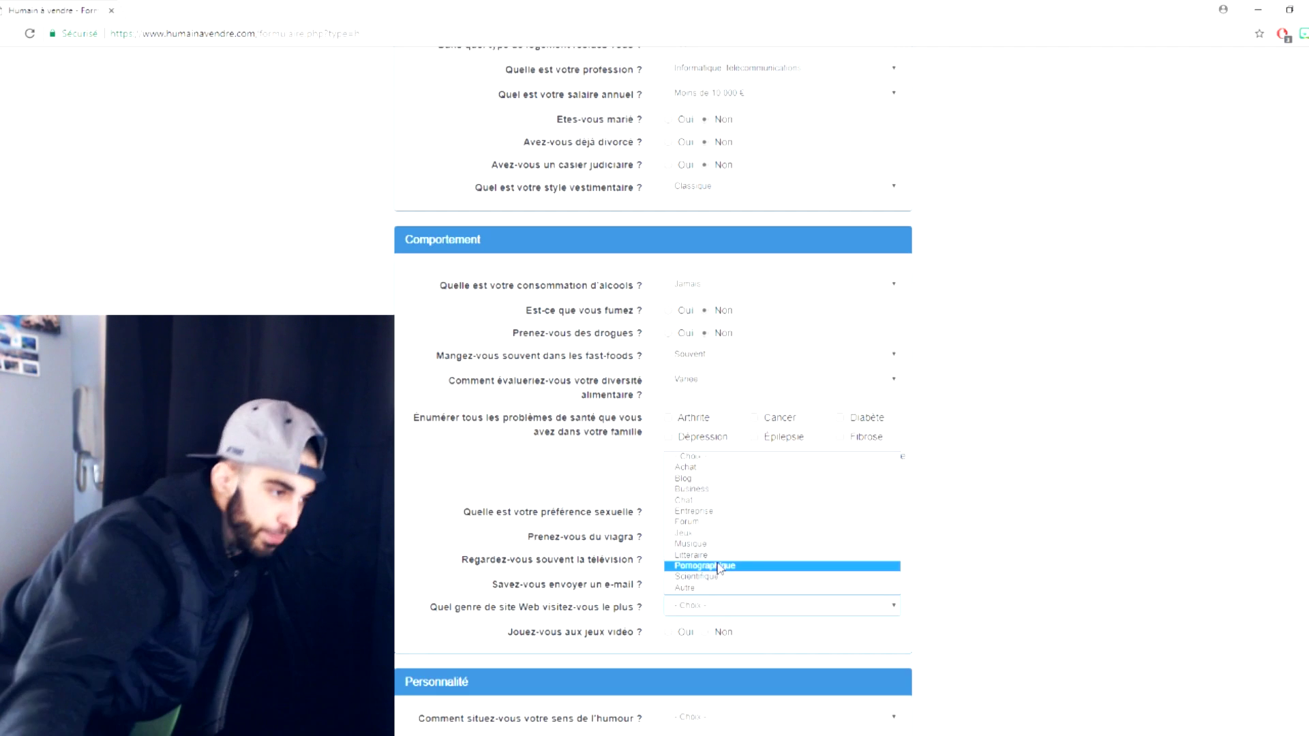
click(684, 587)
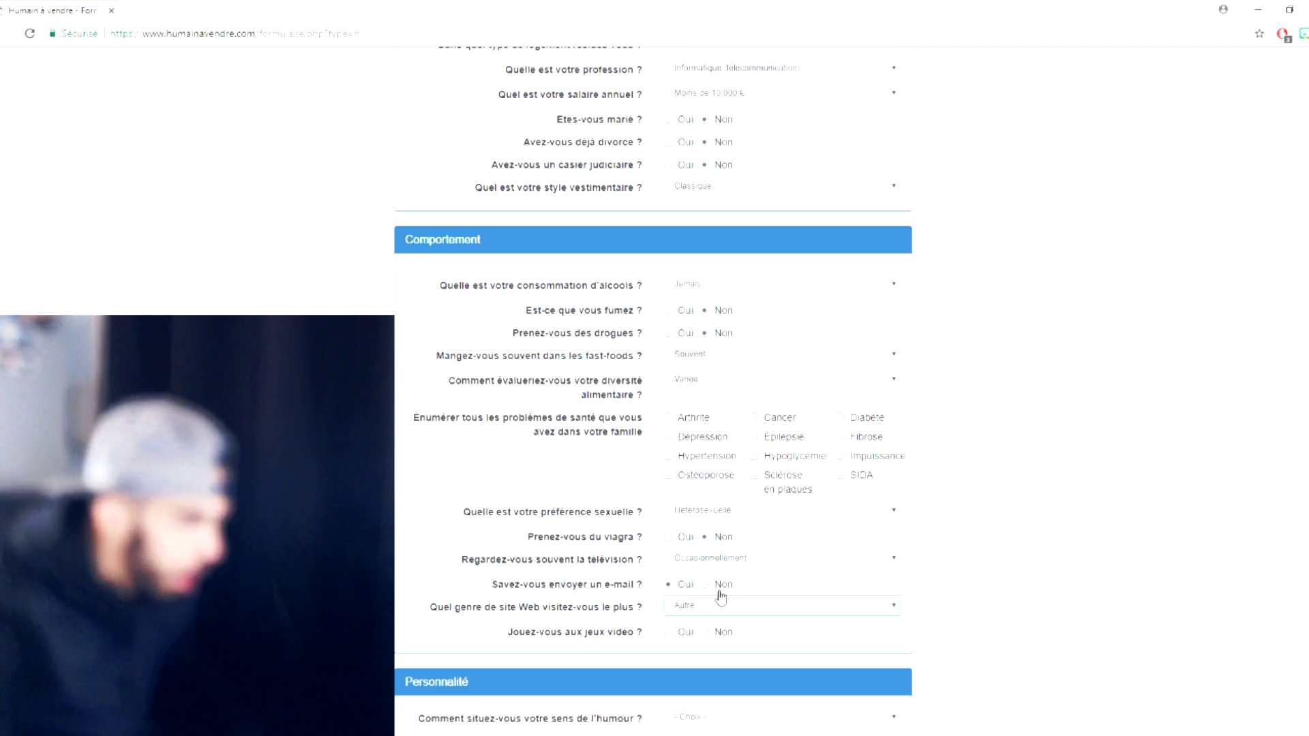
click(668, 633)
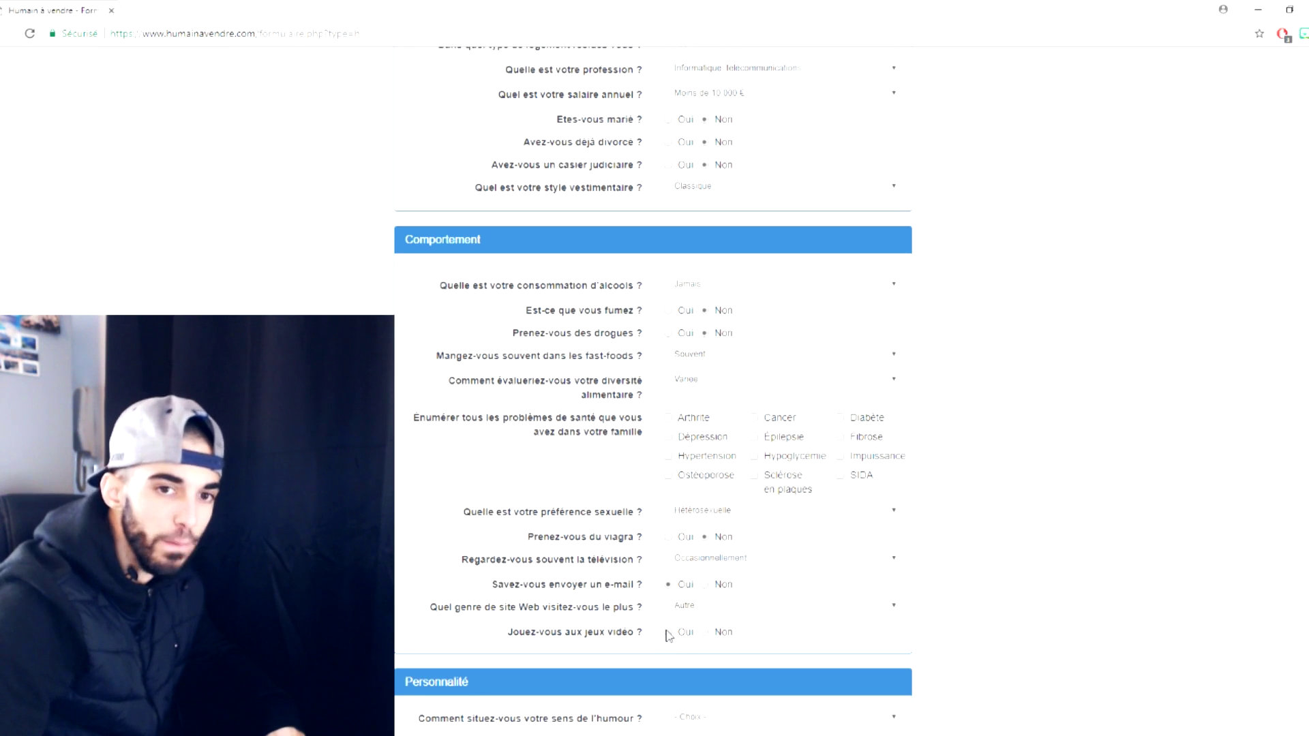
Rate the sense of humour as Au dessus de la moyenne and taste as Dans la Moyenne under Personnalité.
scroll(743, 648, down, 3)
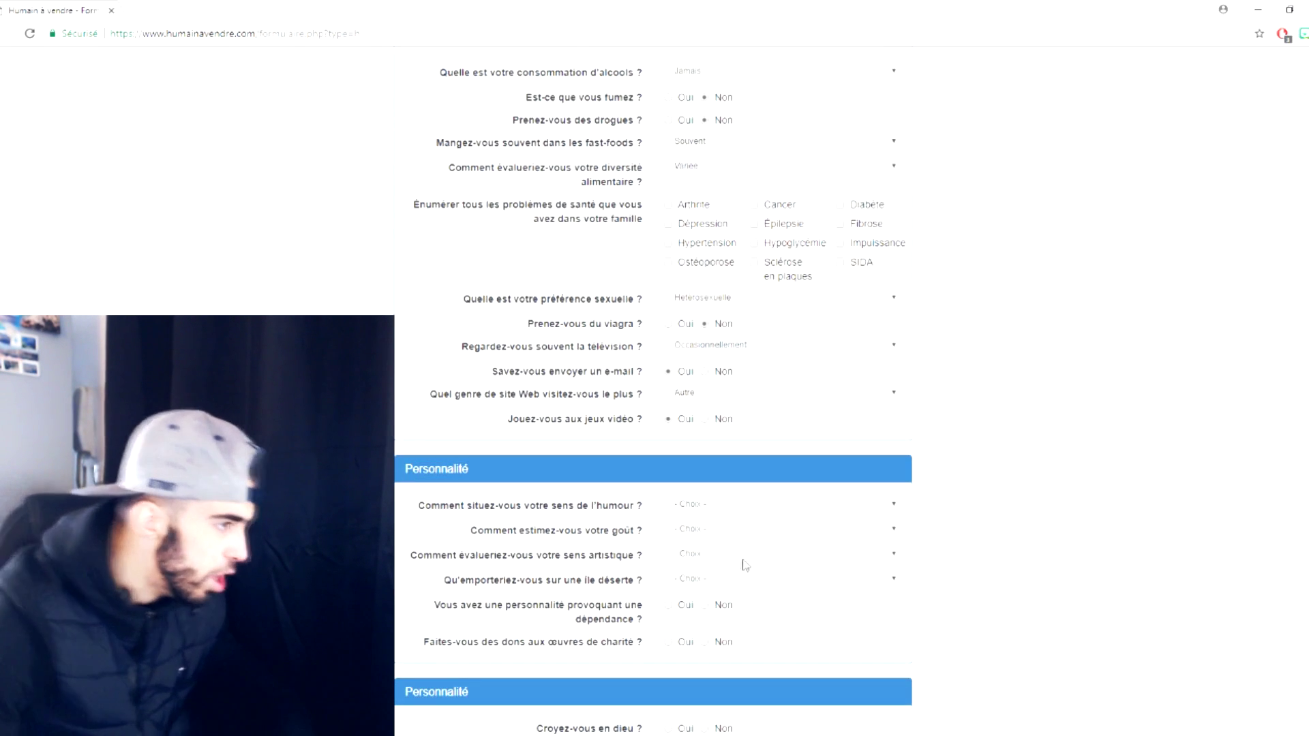
click(783, 513)
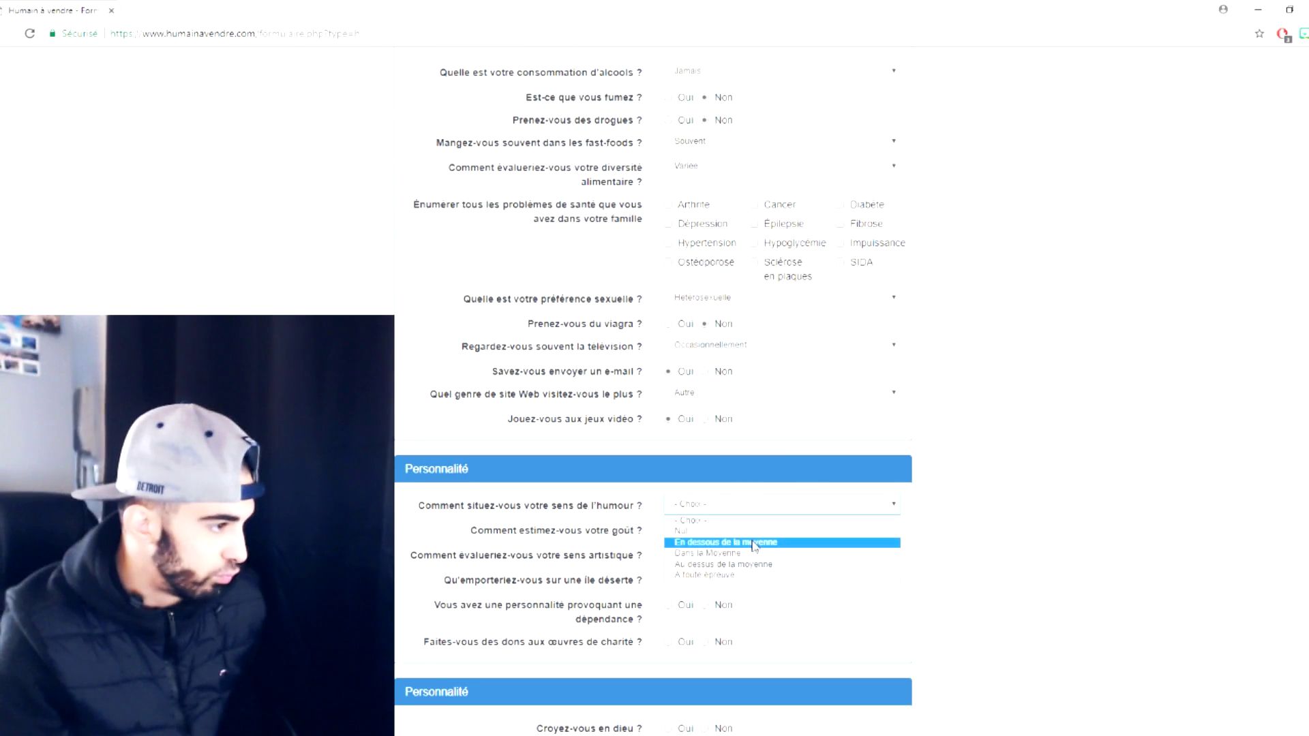
click(758, 566)
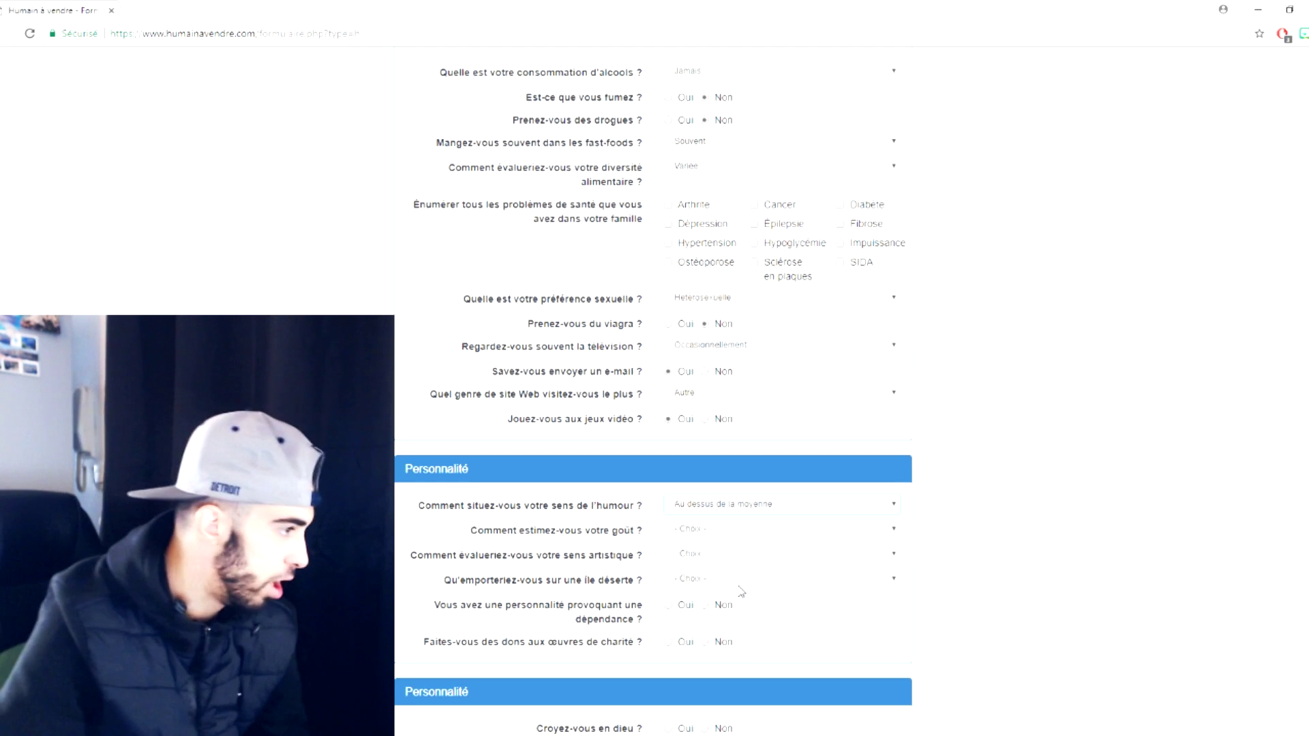
click(726, 535)
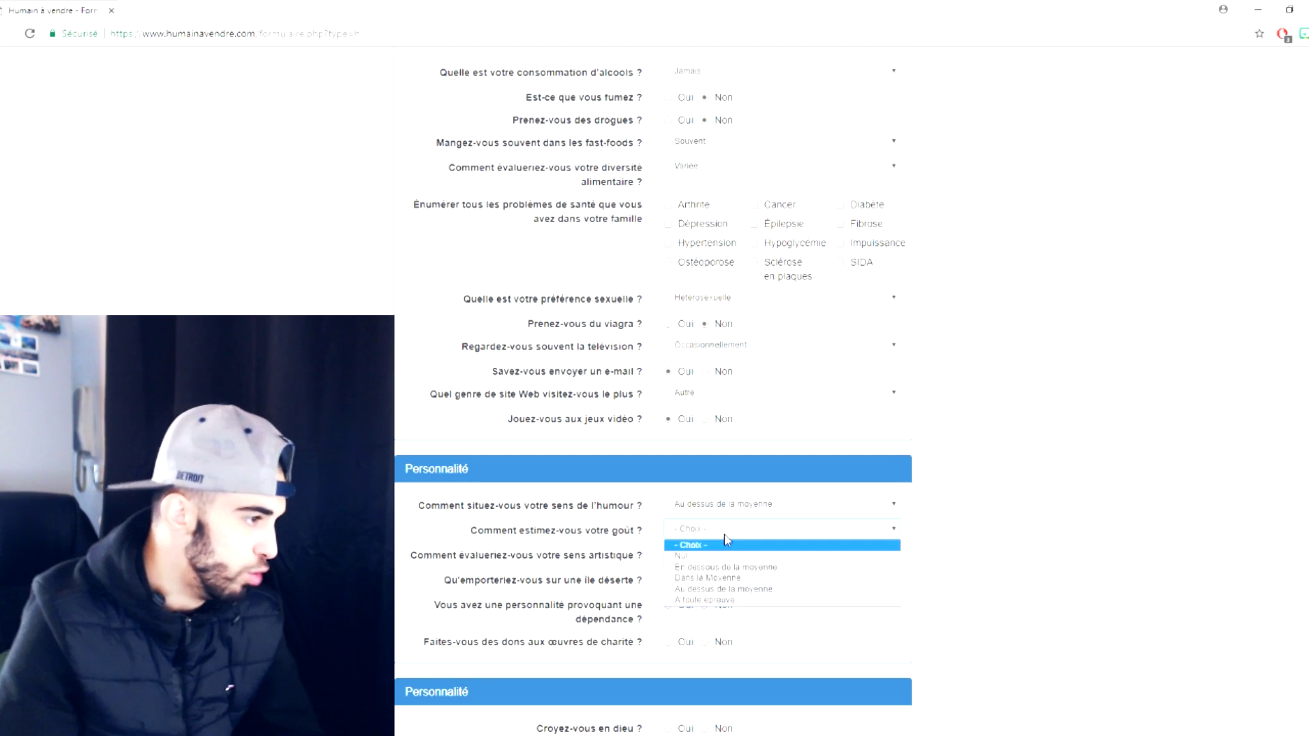
click(736, 580)
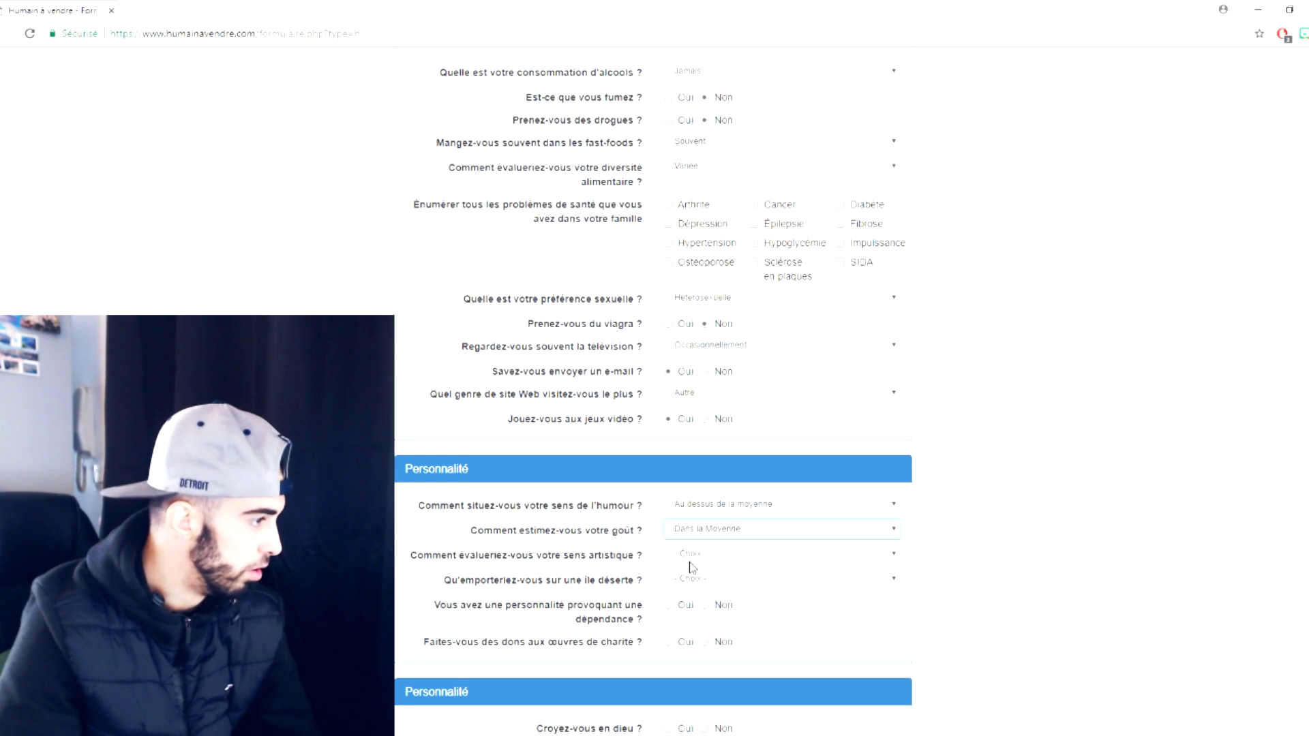
Rate the artistic sense as Dans la Moyenne and answer Non to the dependence-provoking personality and charity donation questions.
click(691, 556)
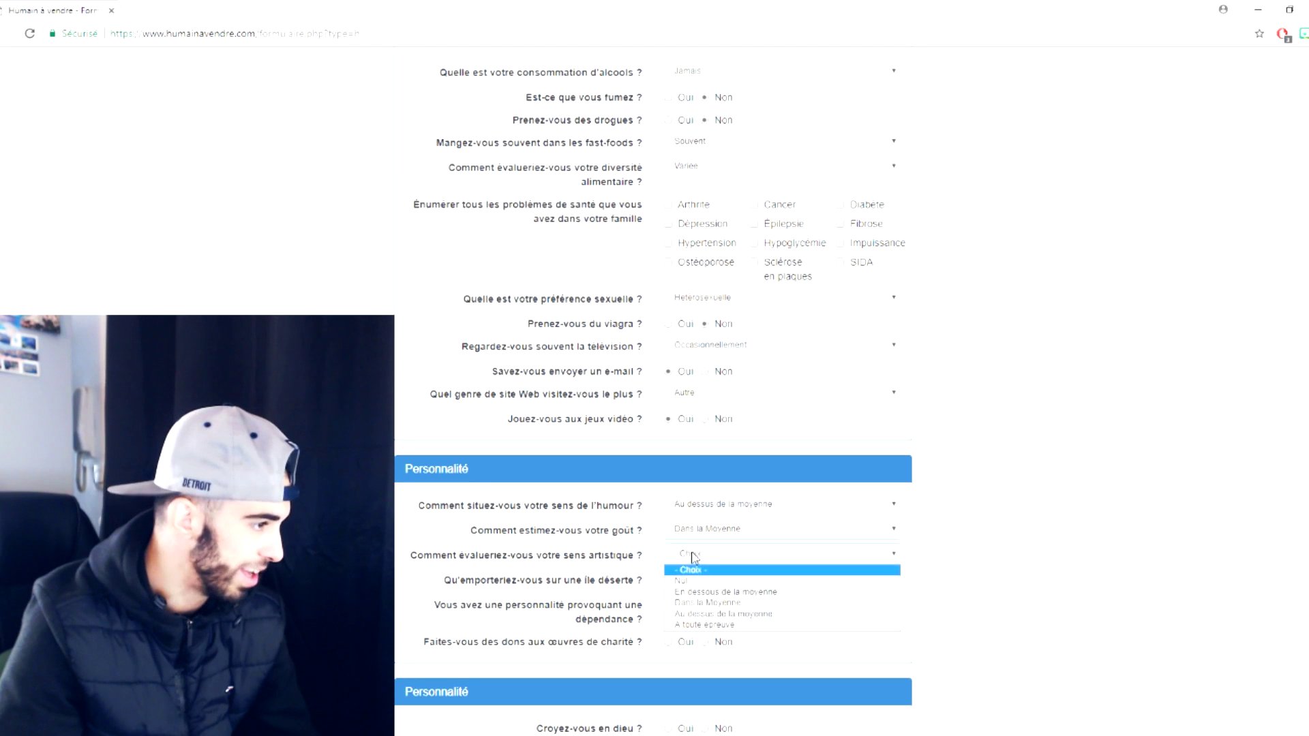
click(733, 605)
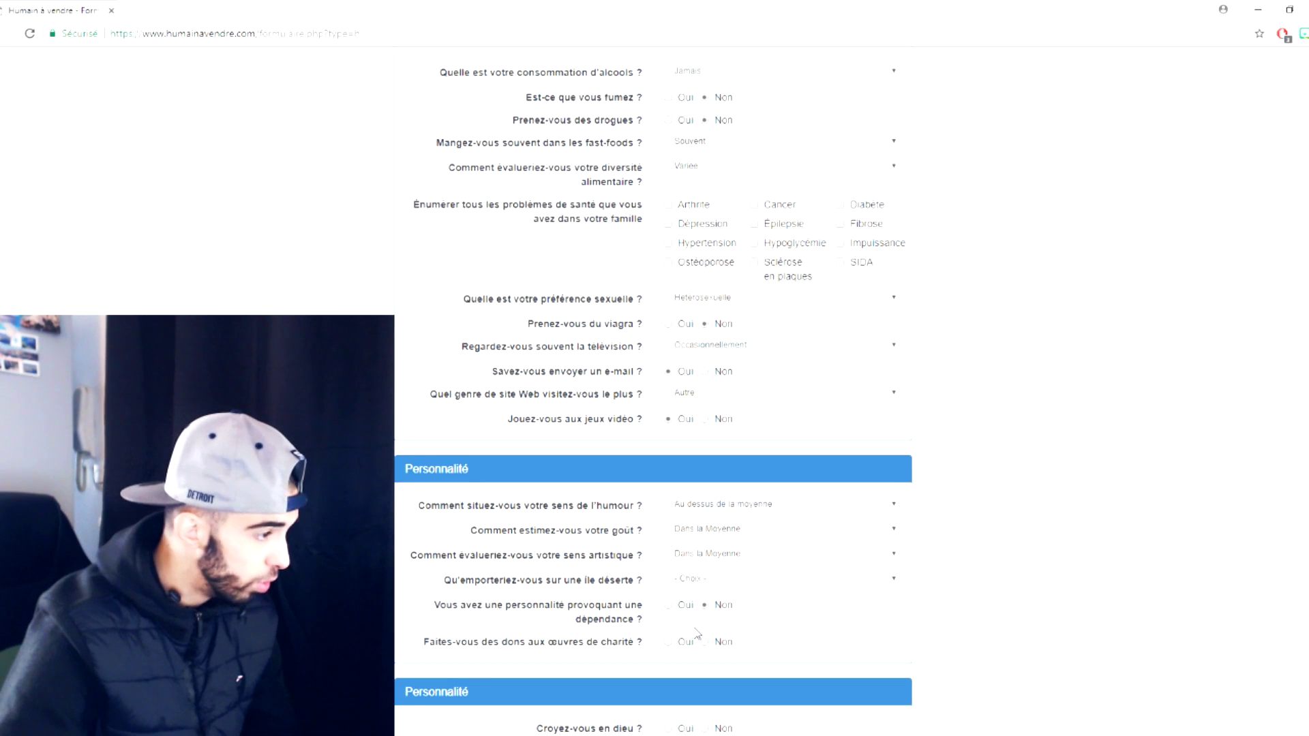
click(708, 645)
Answer Non to belief in God and in humans, Oui to extraterrestrial life and horoscopes, and submit the questionnaire for valuation.
scroll(706, 644, down, 3)
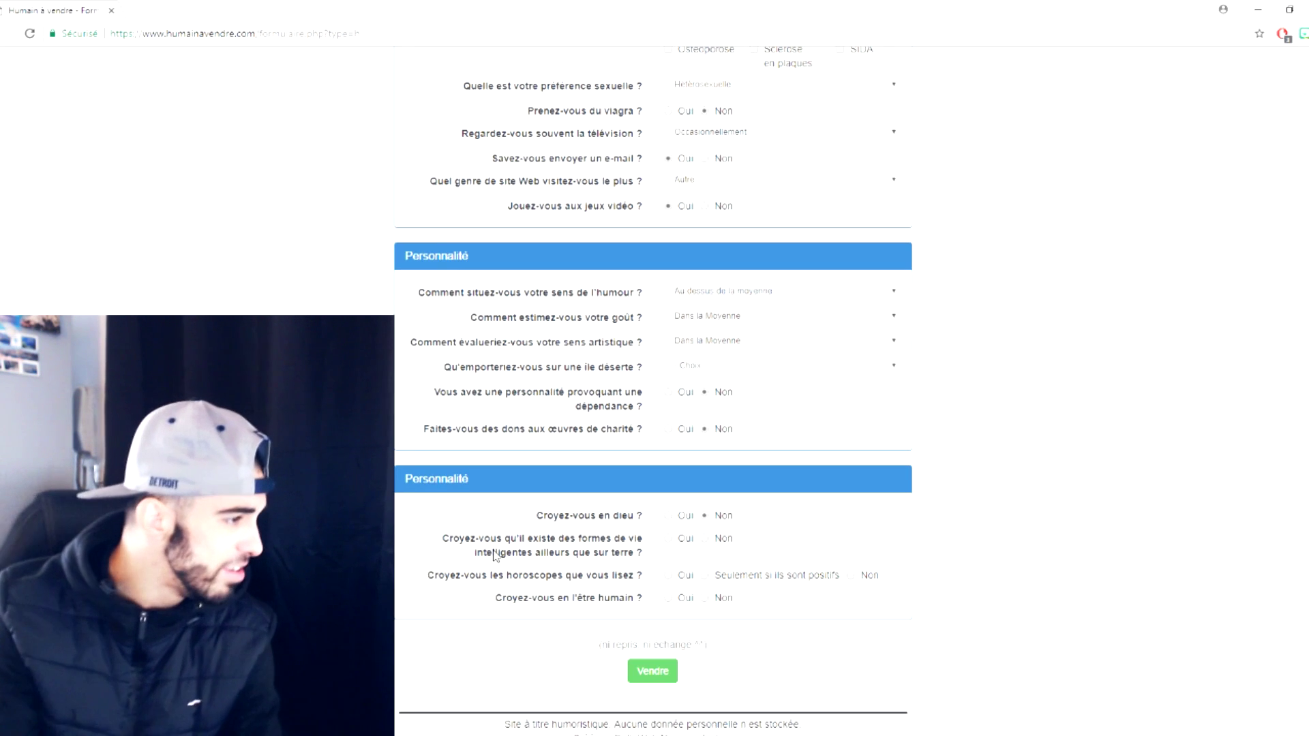
click(666, 540)
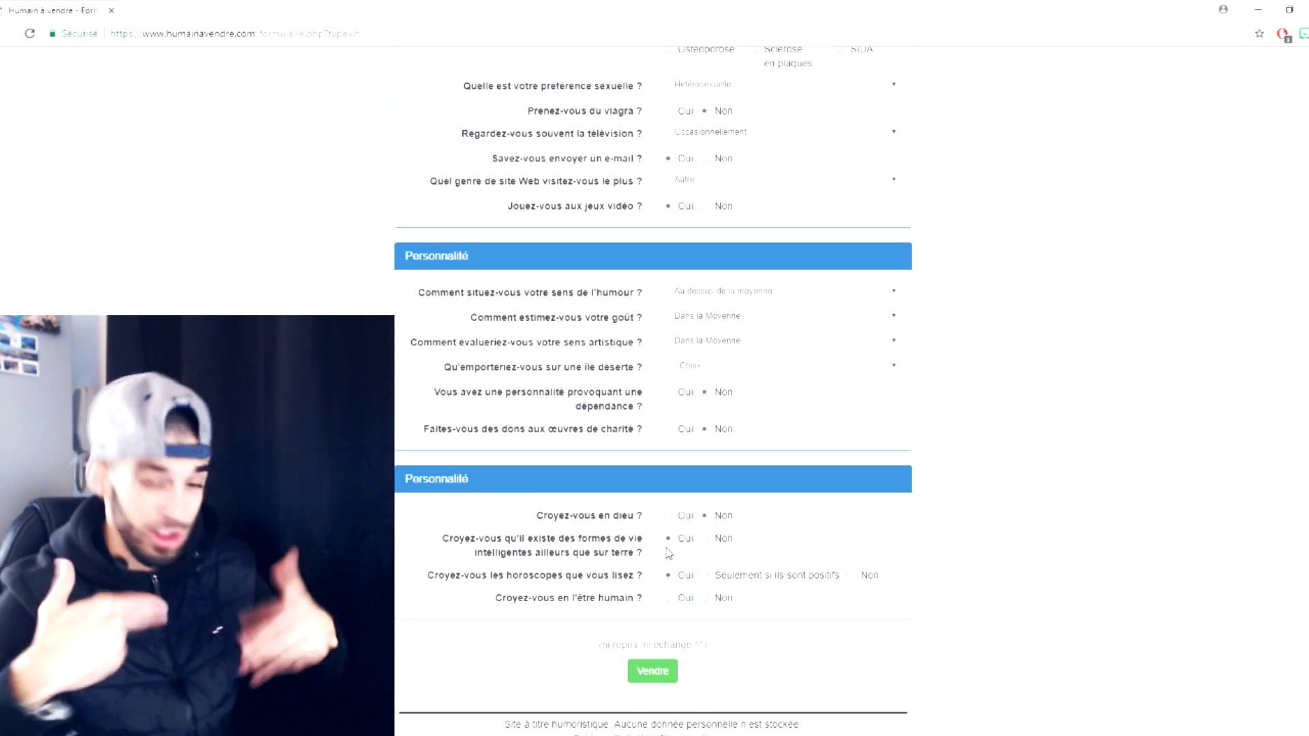
click(706, 600)
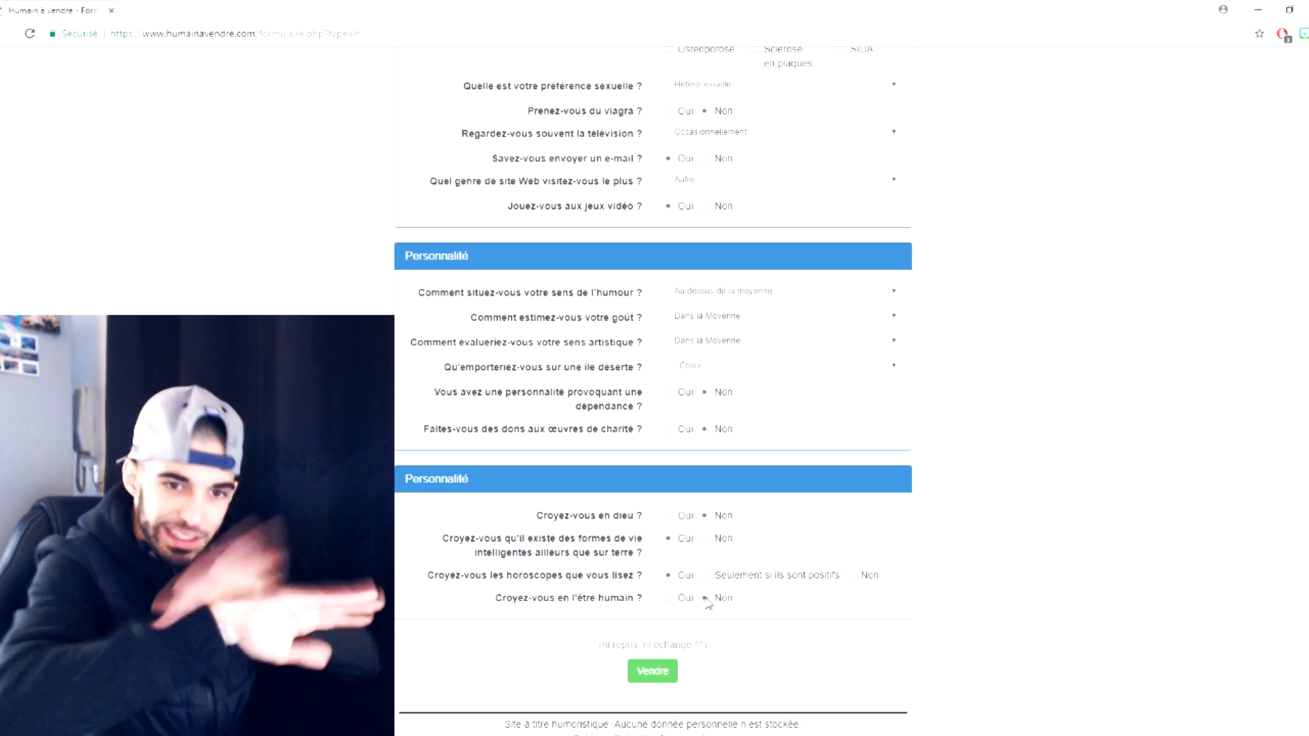
scroll(610, 534, down, 1)
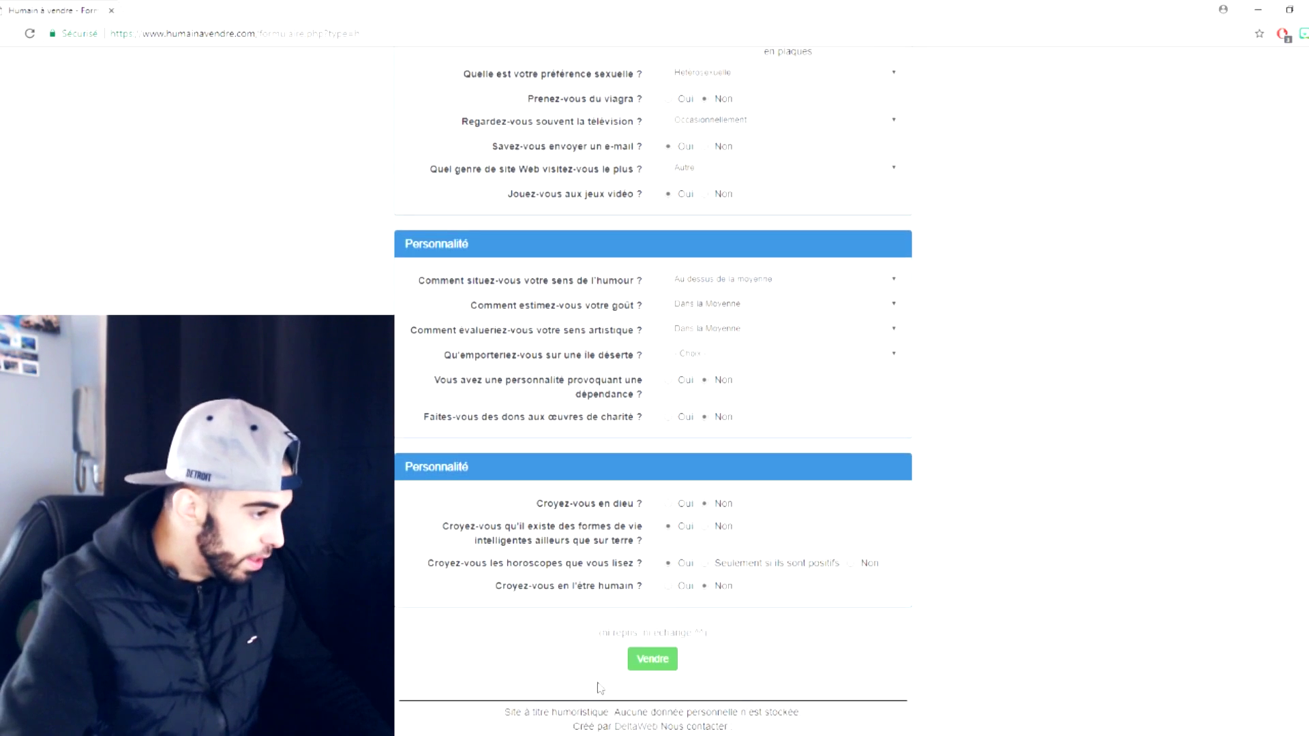
click(648, 660)
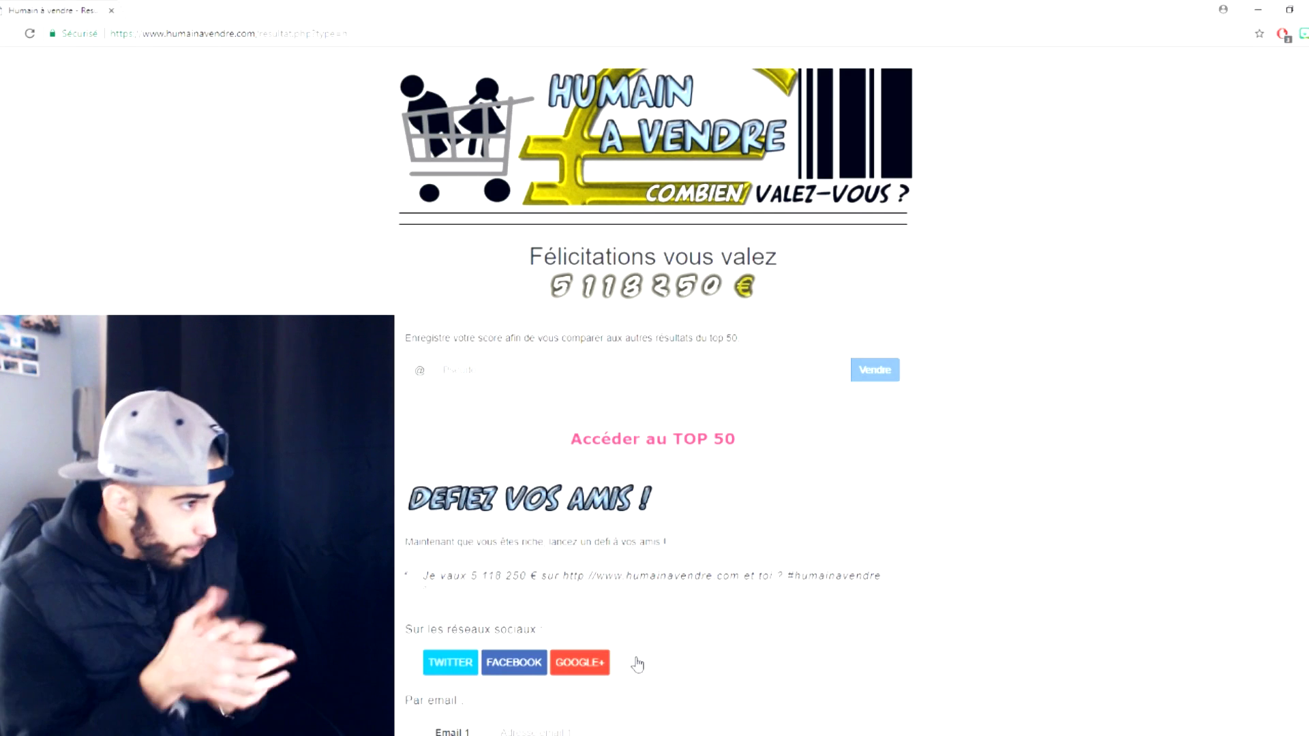